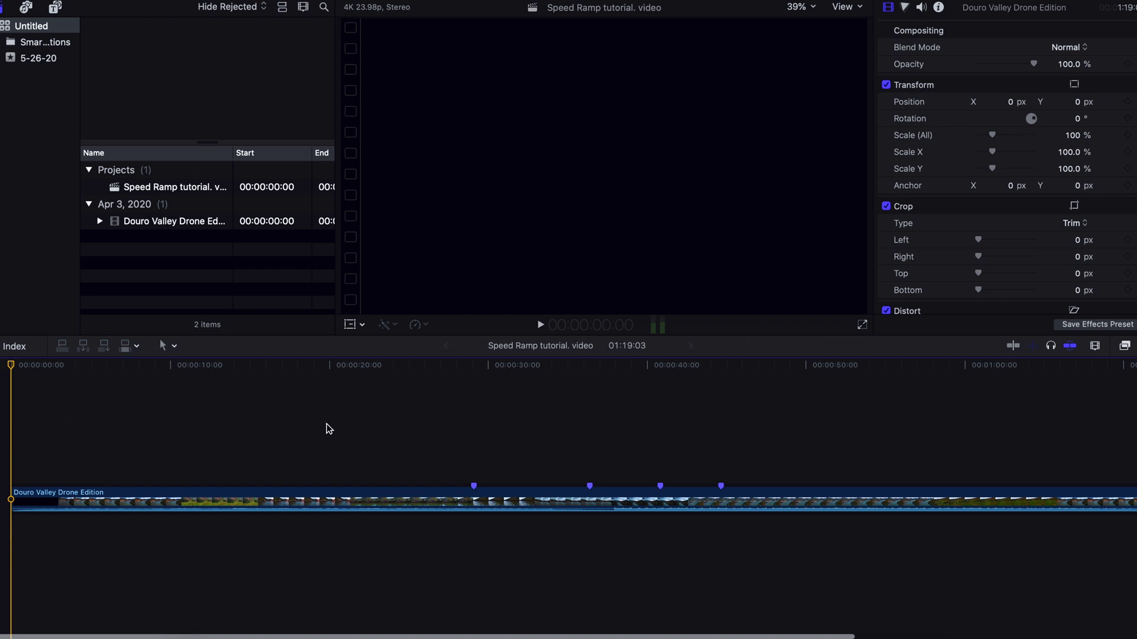
pyautogui.press('space')
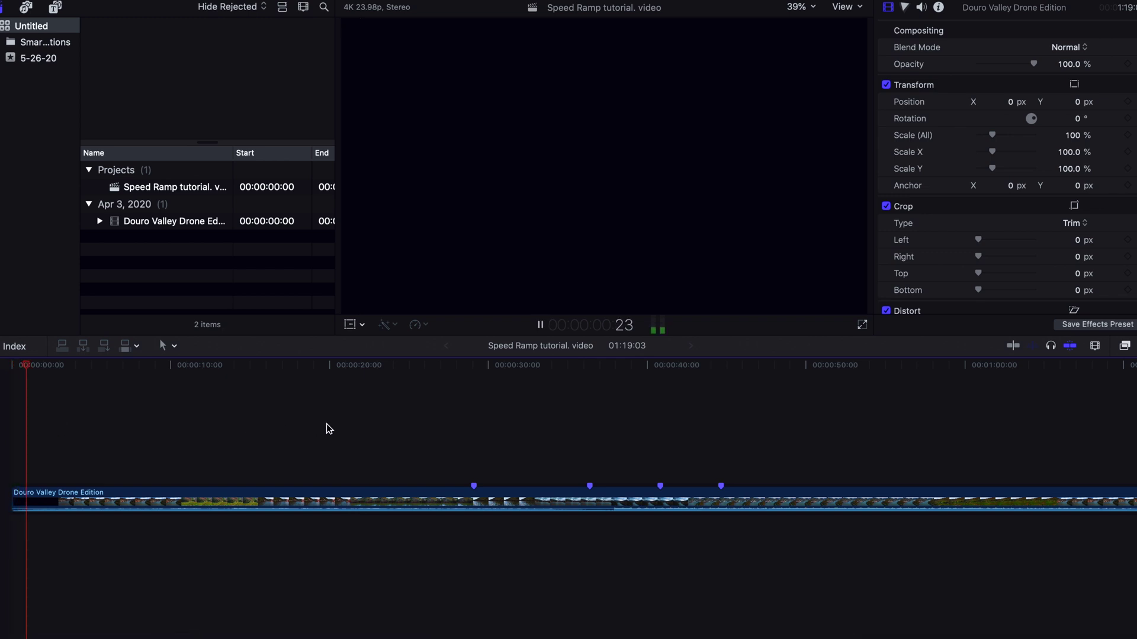
pyautogui.click(18, 346)
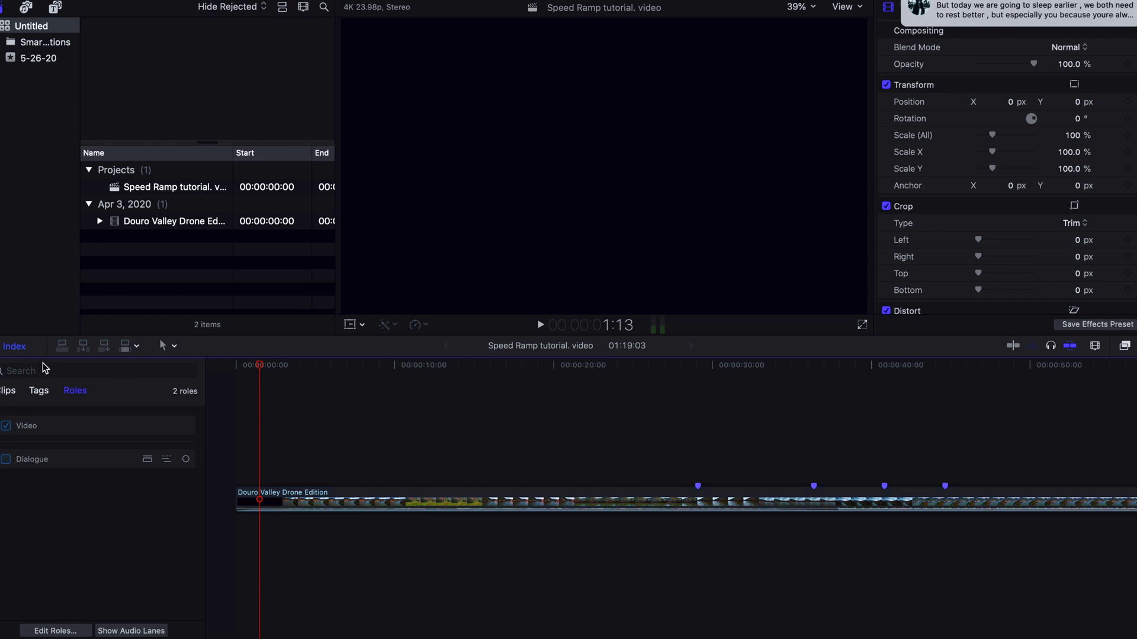
pyautogui.click(18, 347)
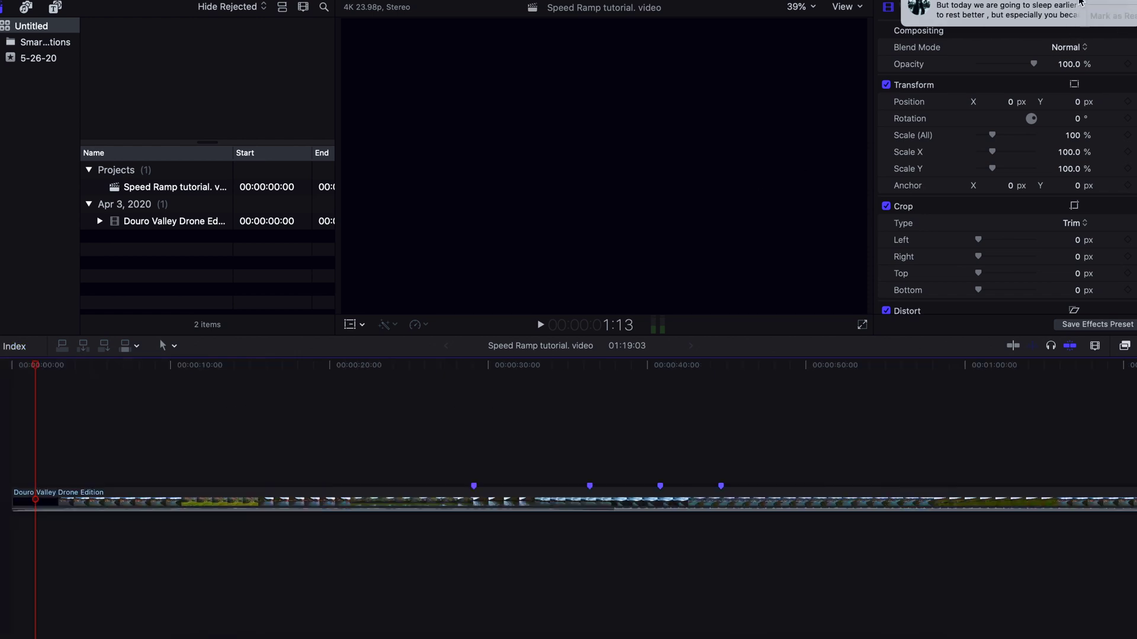
# Turn on Do Not Disturb to silence incoming notifications and return to the editing project
pyautogui.scroll(4, 1030, 177)
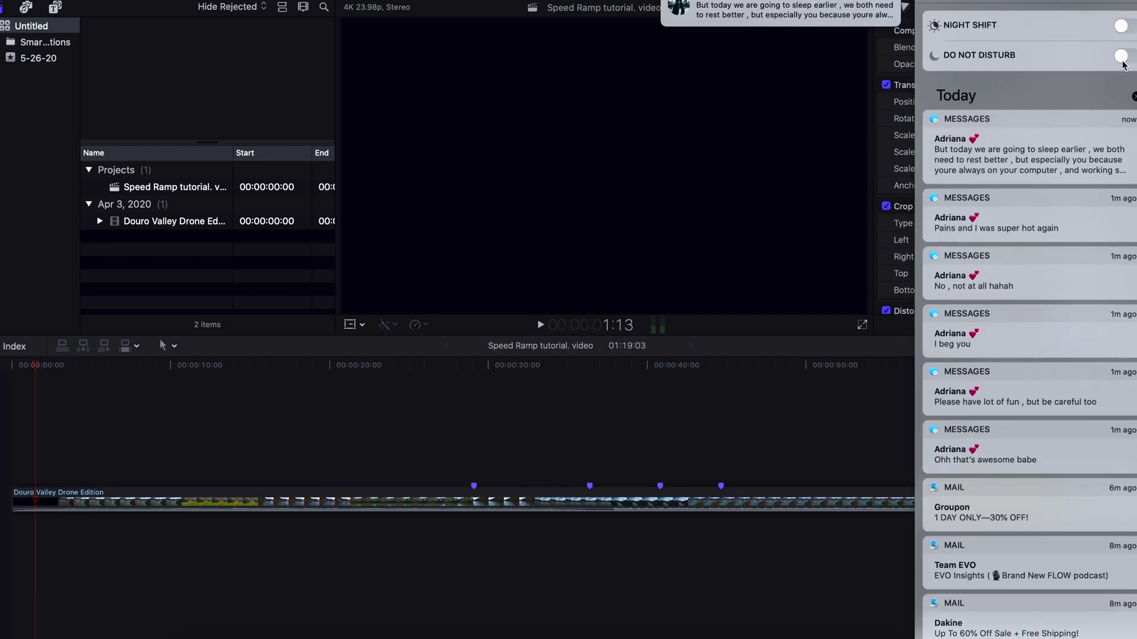
pyautogui.click(1120, 57)
pyautogui.click(776, 173)
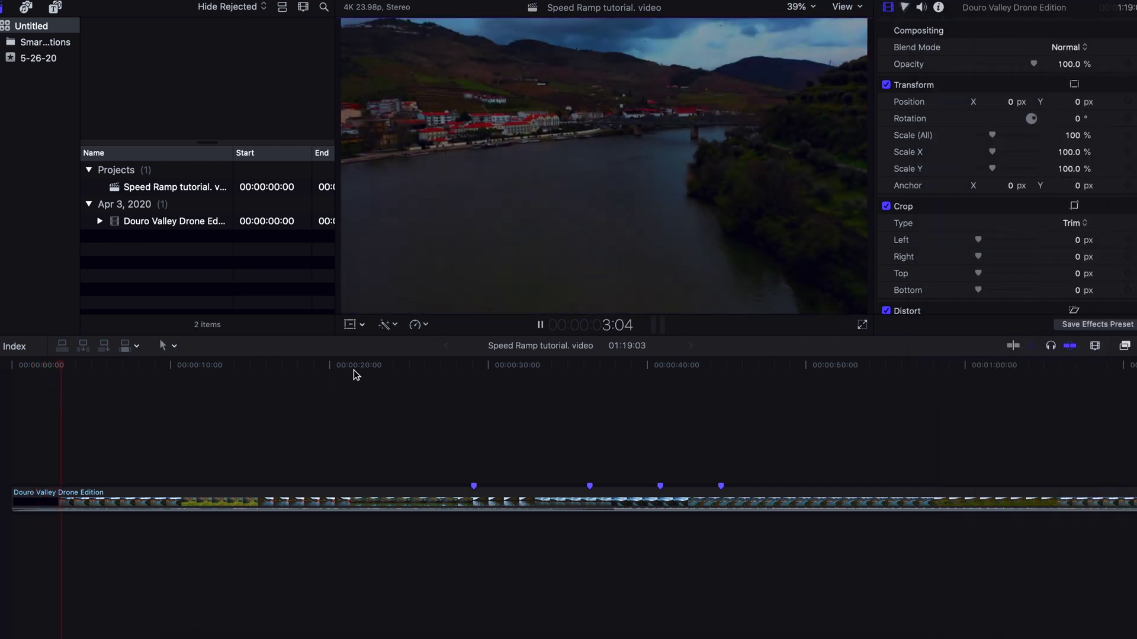
# Play the drone clip from about 28 seconds through the marked section, stopping around the fourth marker
pyautogui.click(454, 385)
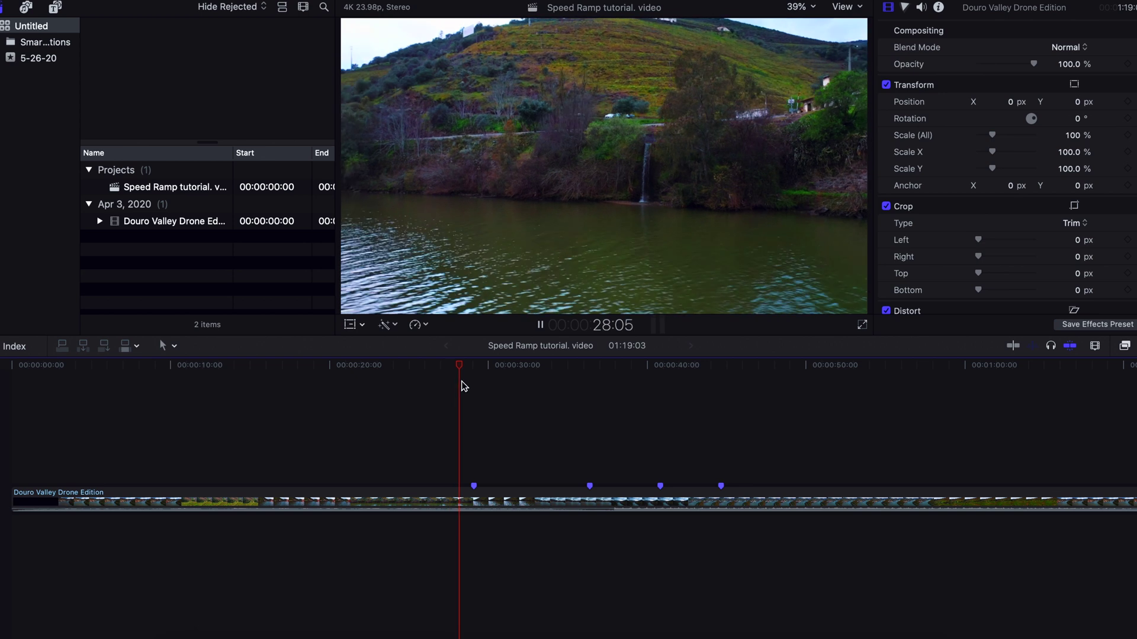
pyautogui.press('space')
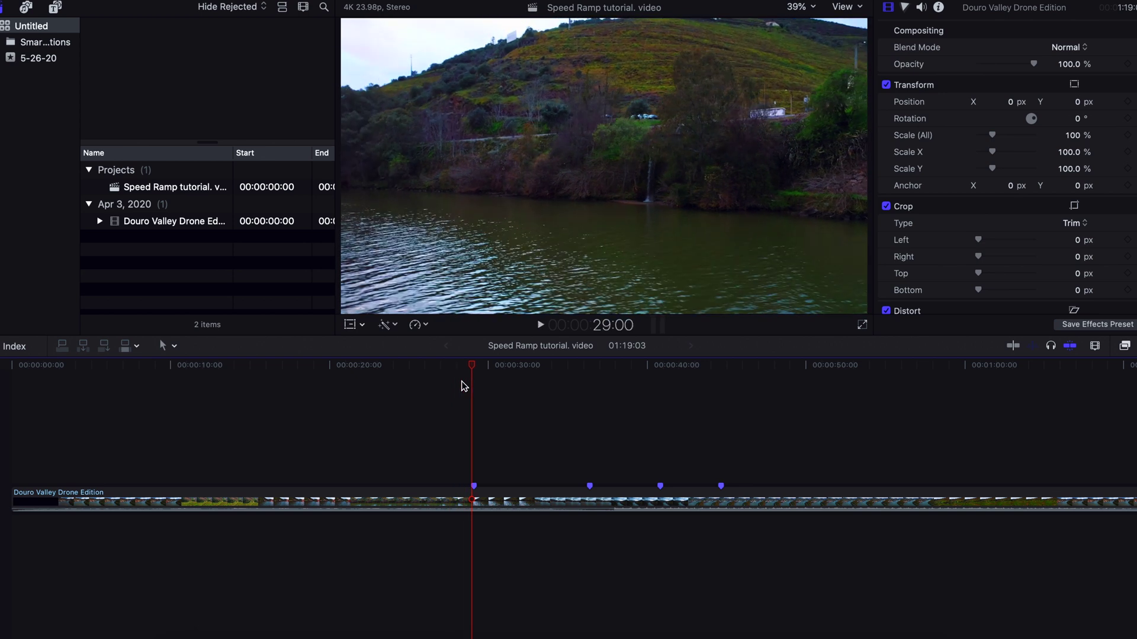
pyautogui.press('m')
pyautogui.press('space')
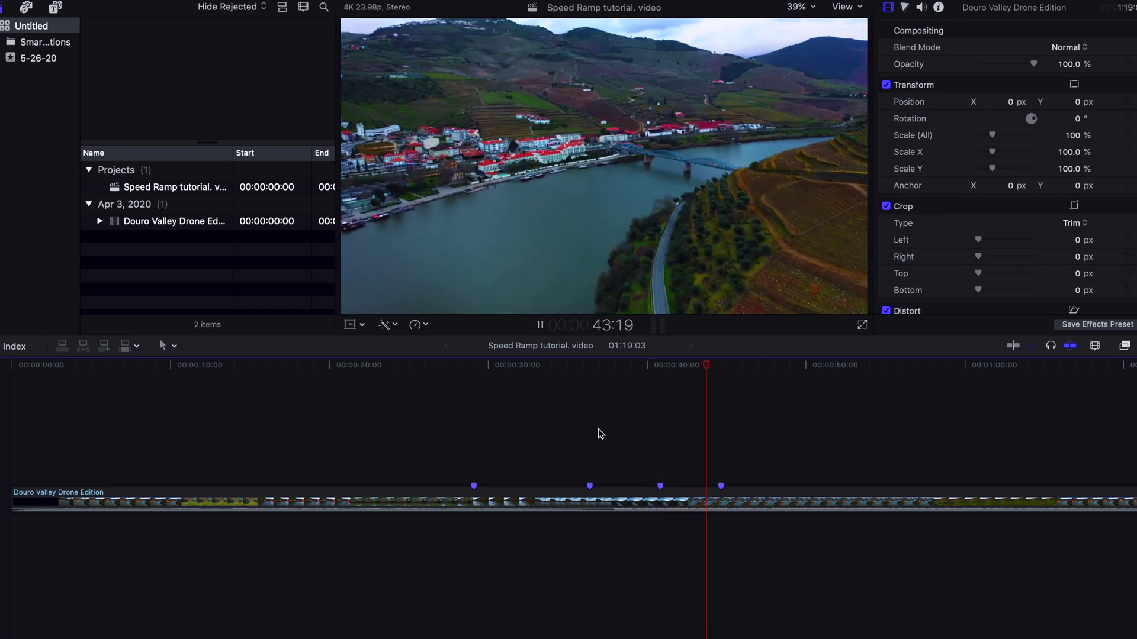
pyautogui.press('space')
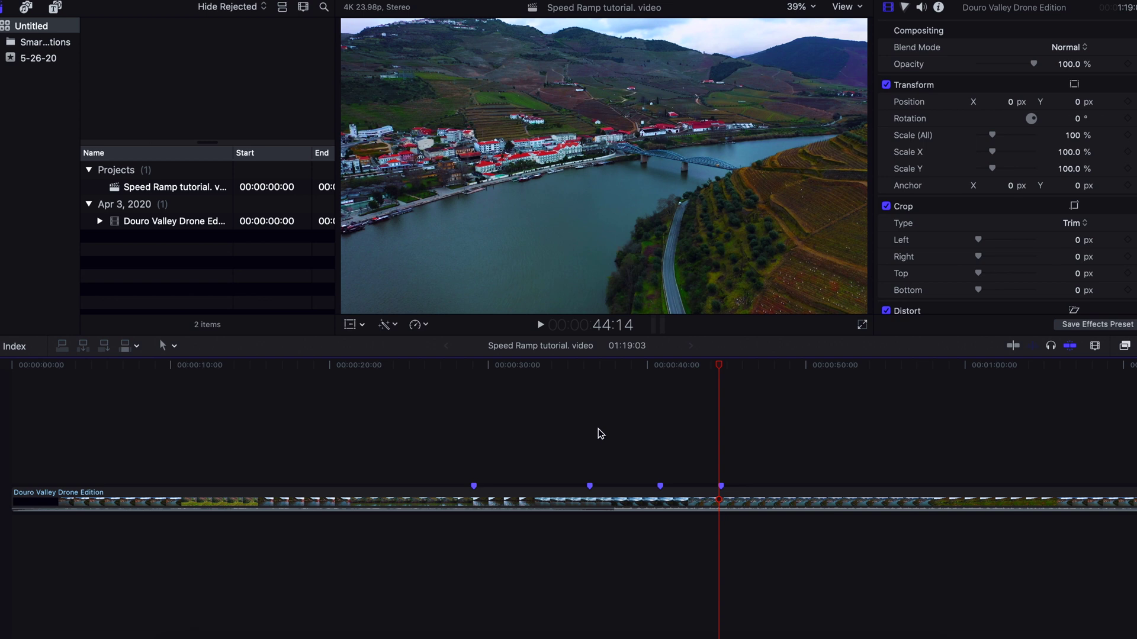
# Split the Douro Valley Drone Edition clip in the timeline at 16:11 and 20:10
pyautogui.scroll(2, 367, 479)
pyautogui.hscroll(-2, 357, 477)
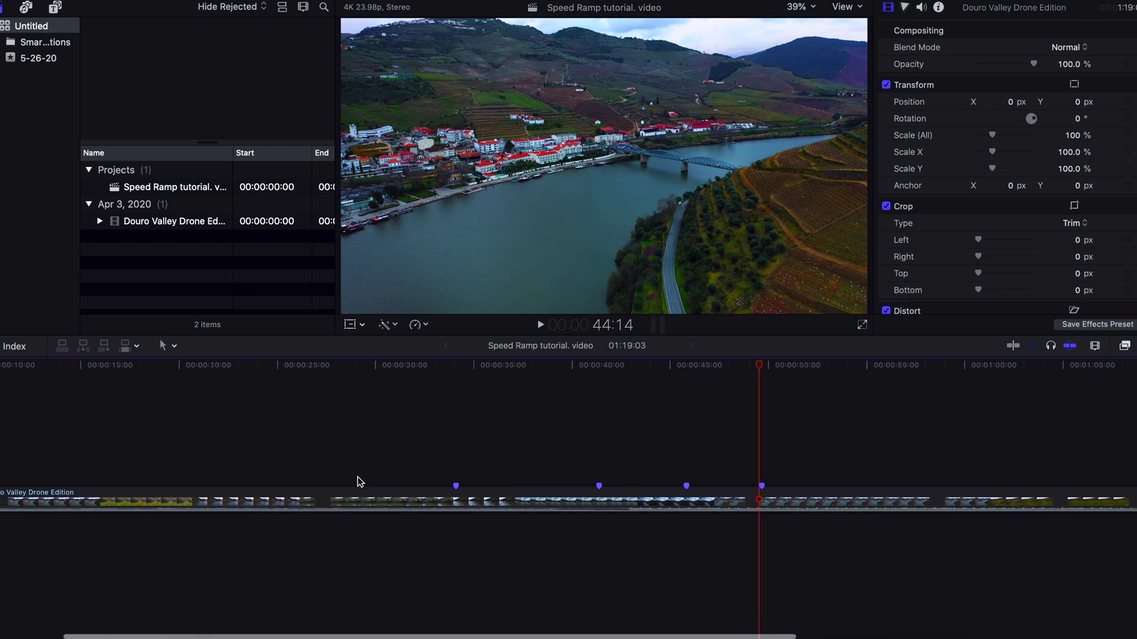
pyautogui.click(207, 459)
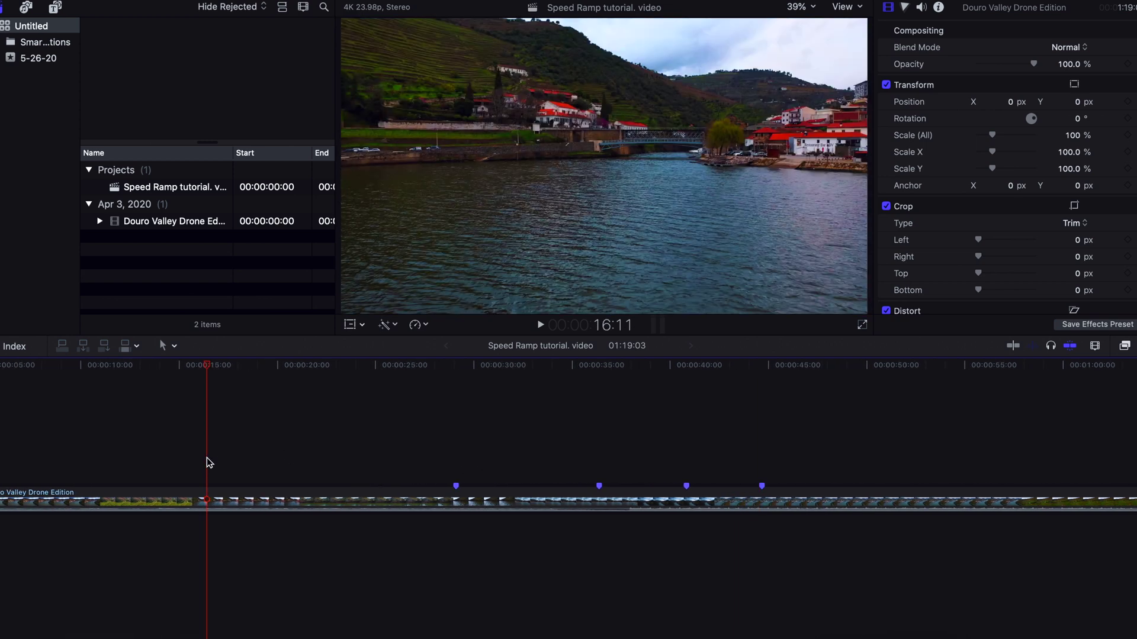
pyautogui.press('super+b')
pyautogui.click(285, 467)
pyautogui.press('super+b')
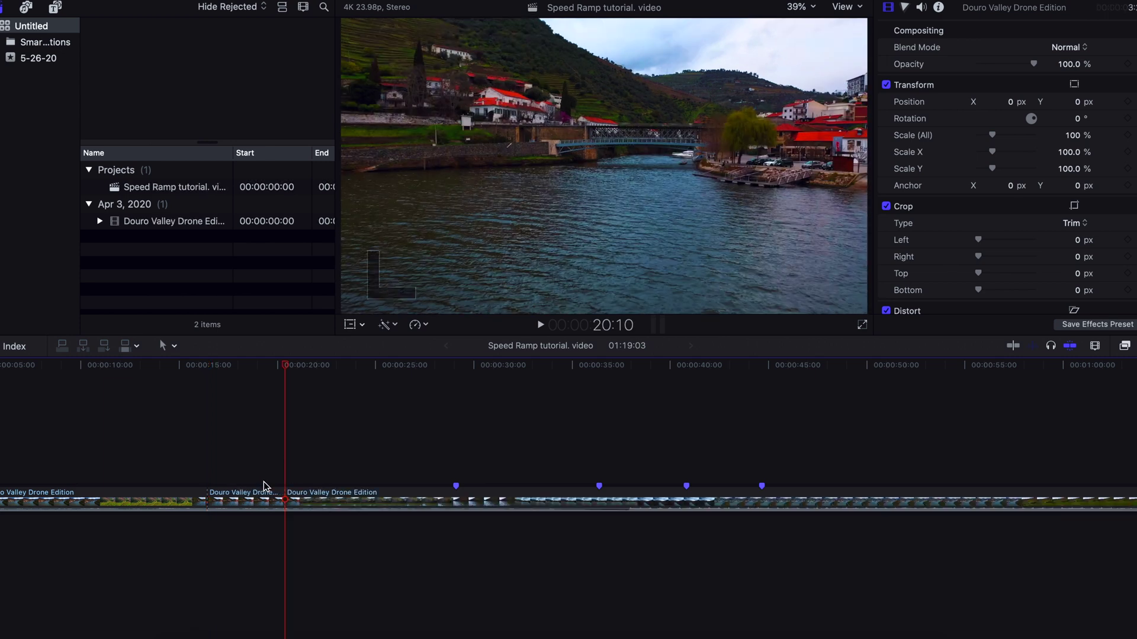
# Retime the short segment between the two cuts to Fast 2x
pyautogui.click(245, 476)
pyautogui.click(250, 499)
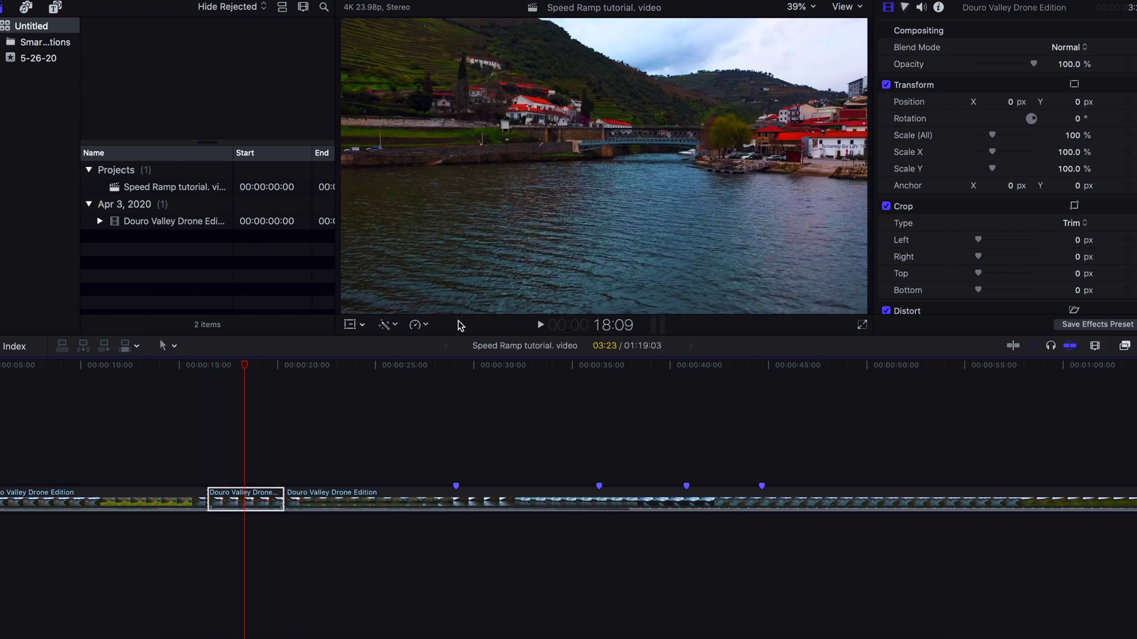
pyautogui.click(427, 324)
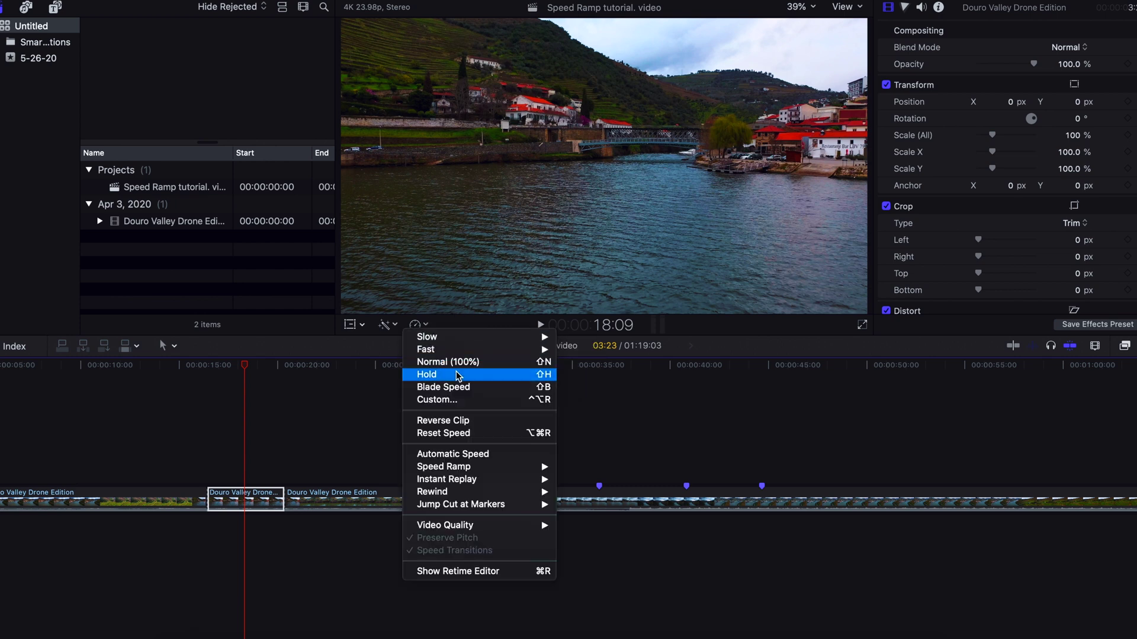
pyautogui.moveTo(518, 351)
pyautogui.click(564, 354)
# Play back the sped-up segment from 15:13, then undo the speed change and both cuts
pyautogui.click(189, 436)
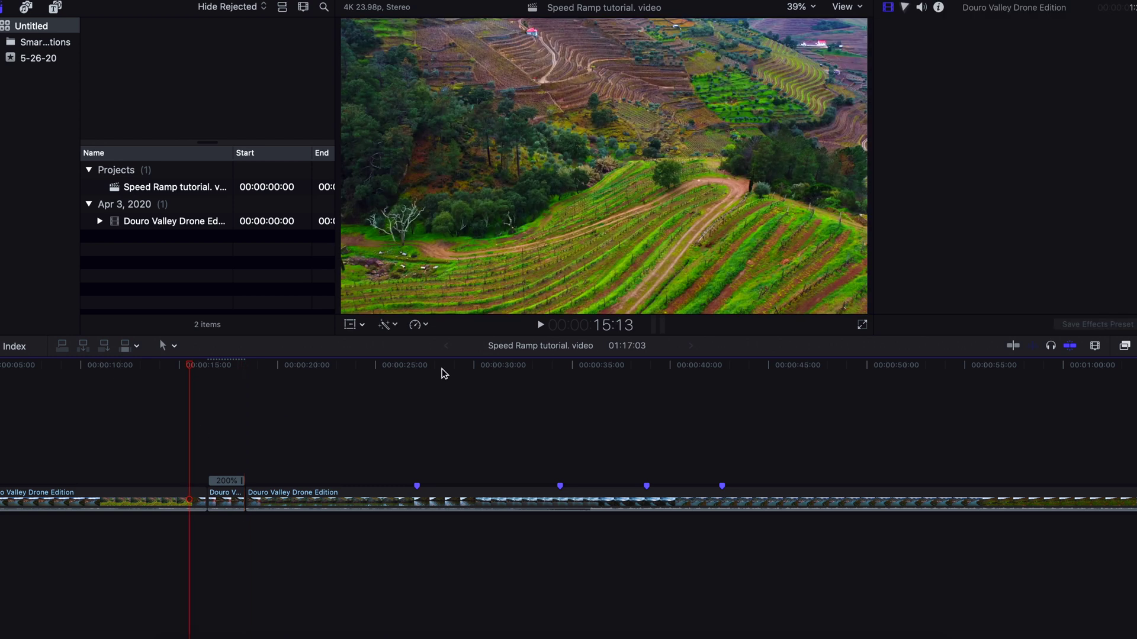
pyautogui.click(540, 325)
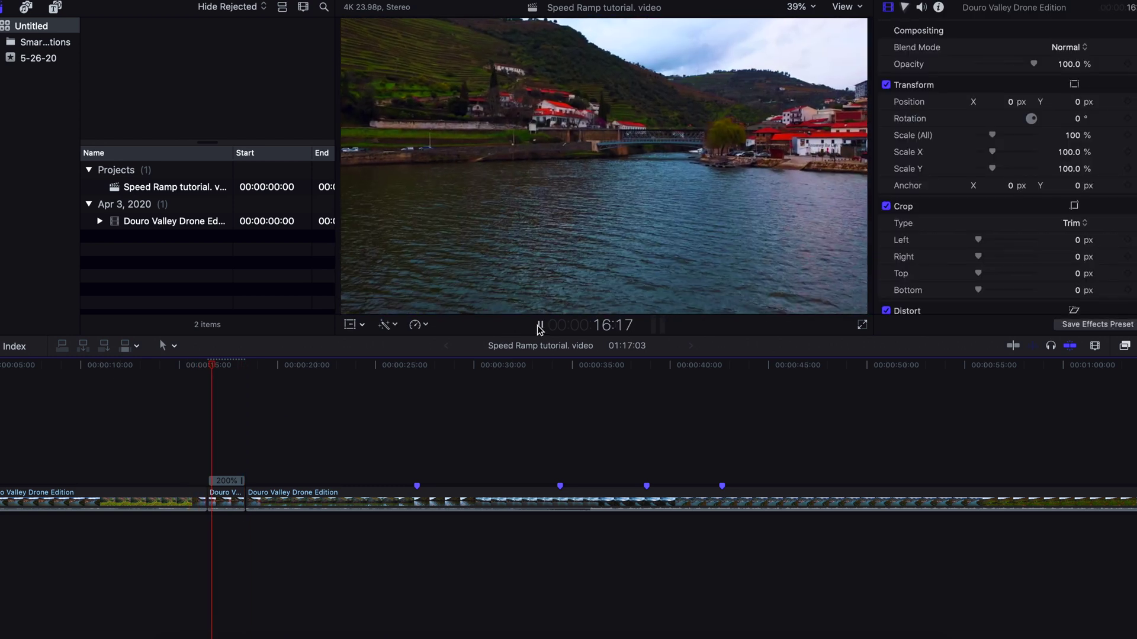
pyautogui.click(540, 325)
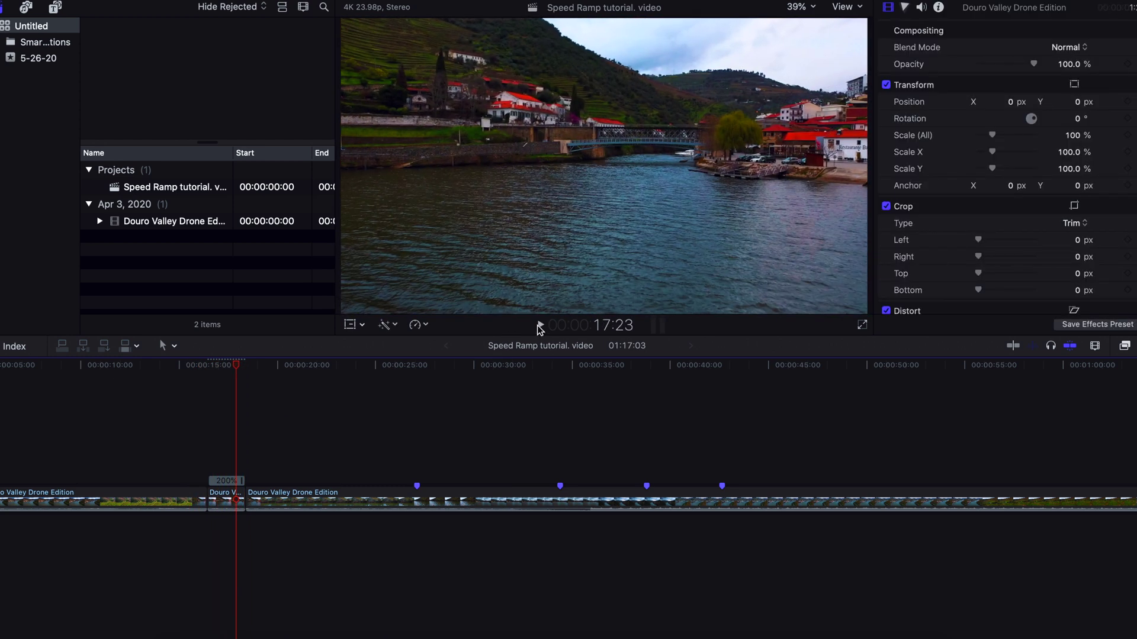
pyautogui.press('super+z')
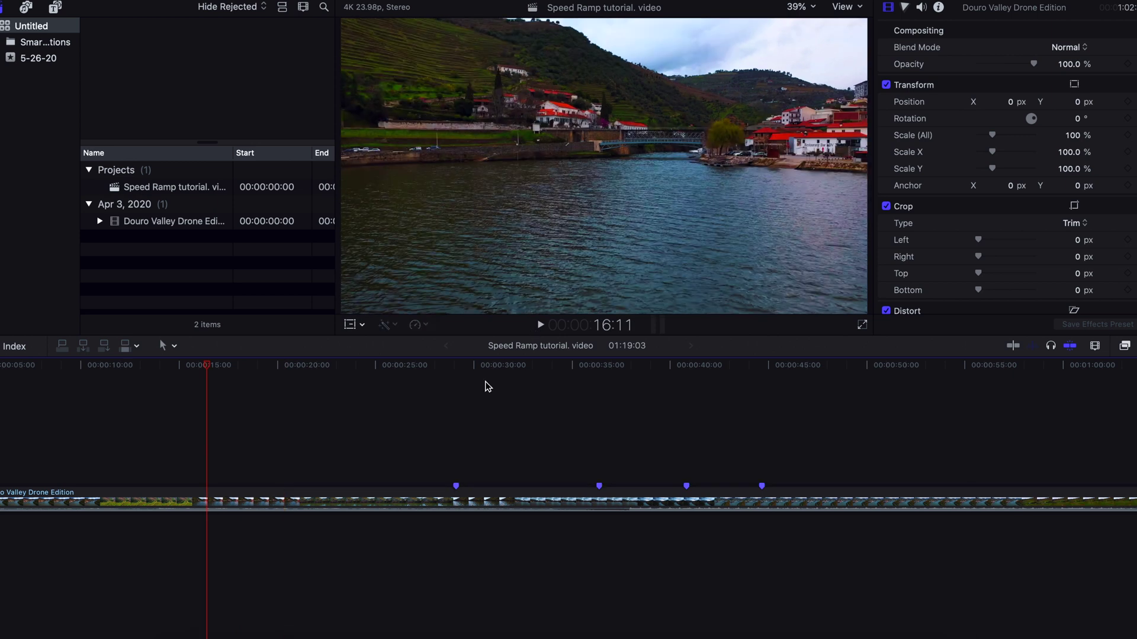
# Apply Blade Speed to the drone clip at the first marker, 29:03
pyautogui.click(456, 454)
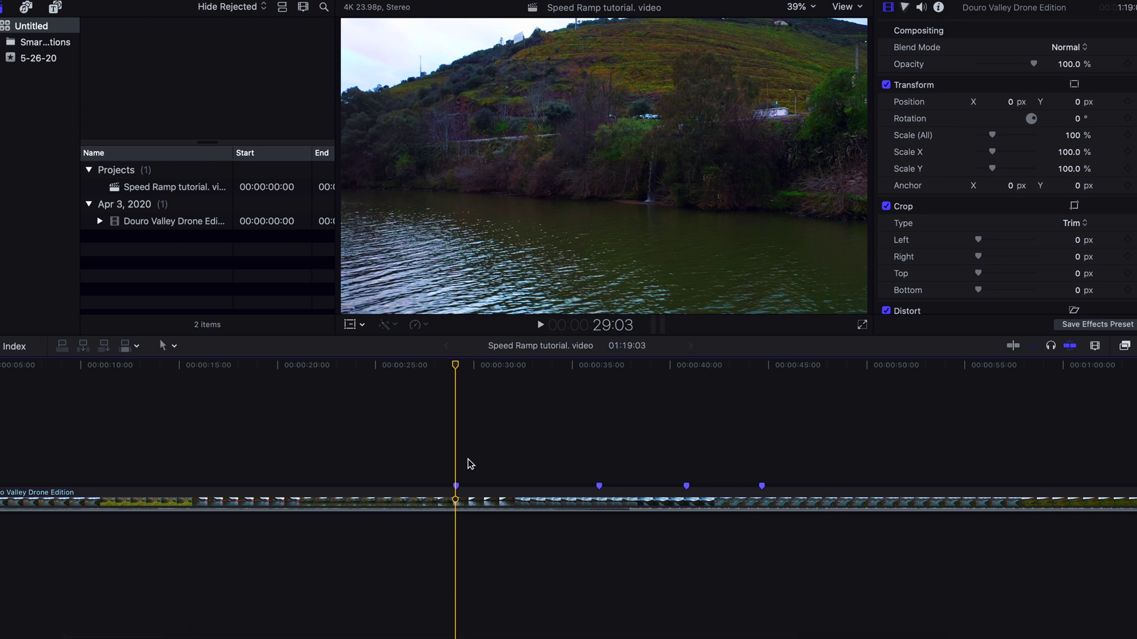
pyautogui.click(453, 498)
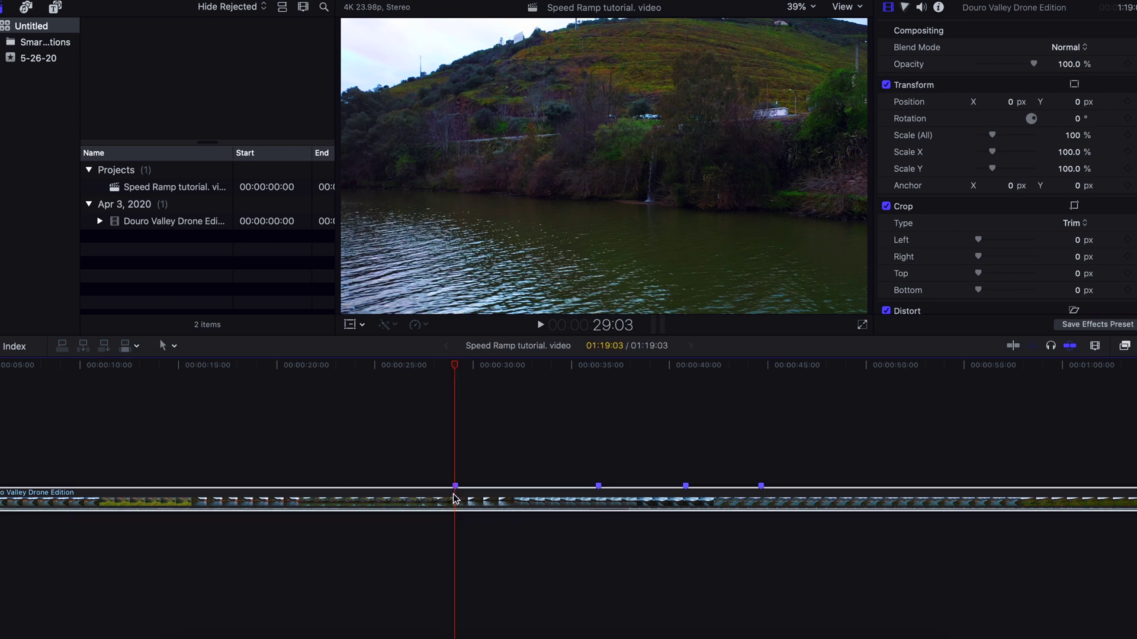
pyautogui.hotkey('shift', 'b')
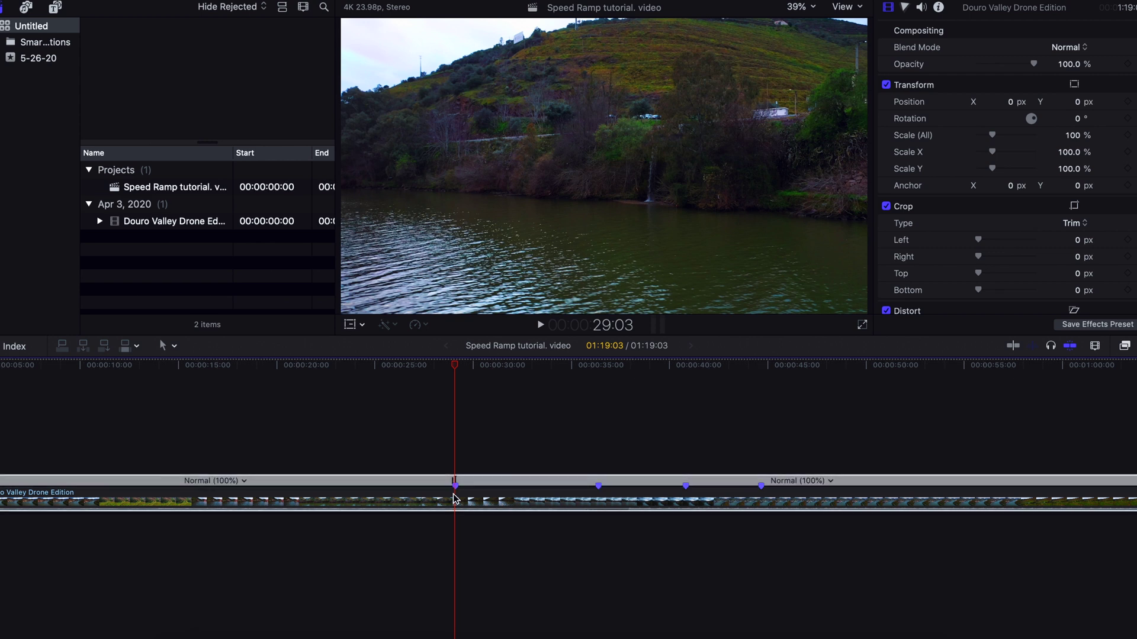
# Apply Blade Speed to the drone clip at the second marker, 36:10
pyautogui.scroll(10, 486, 466)
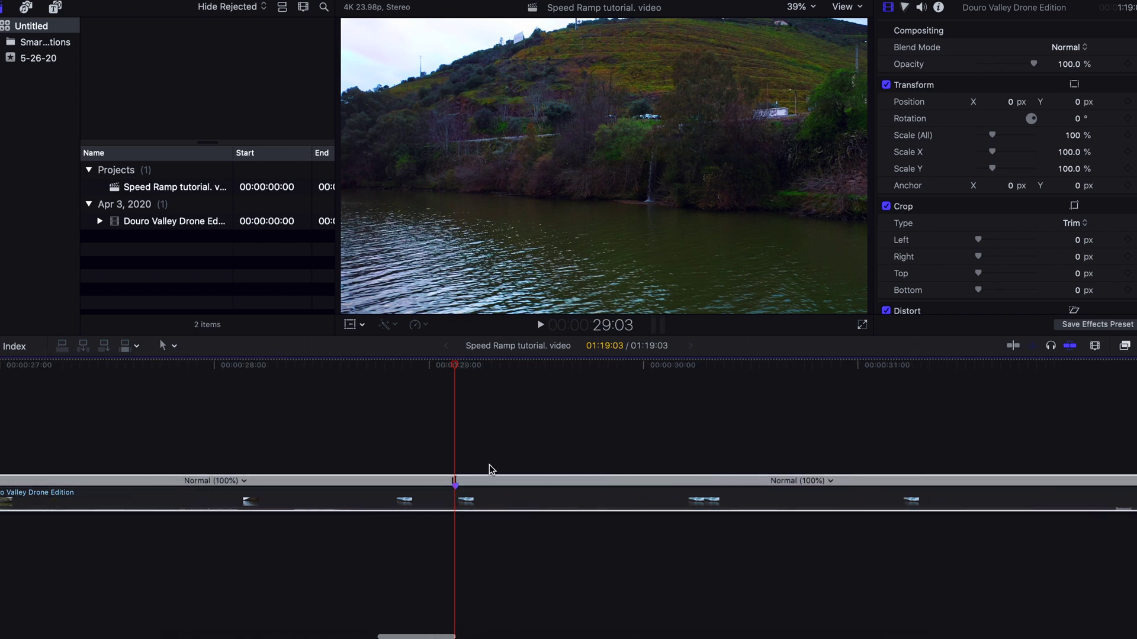
pyautogui.scroll(-5, 482, 472)
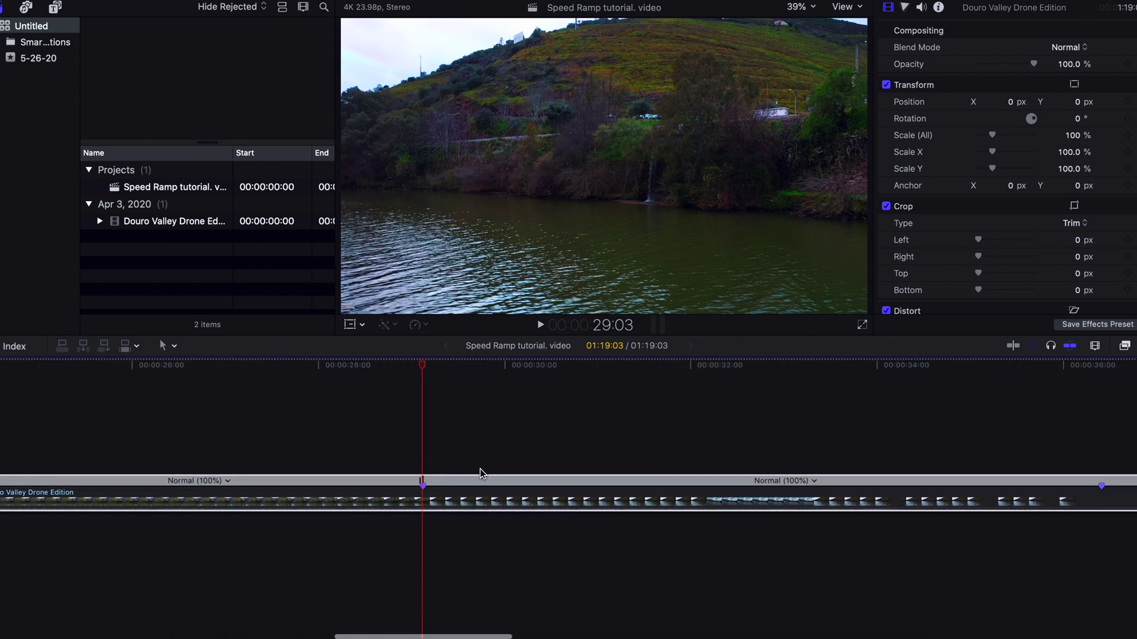
pyautogui.hscroll(3, 481, 472)
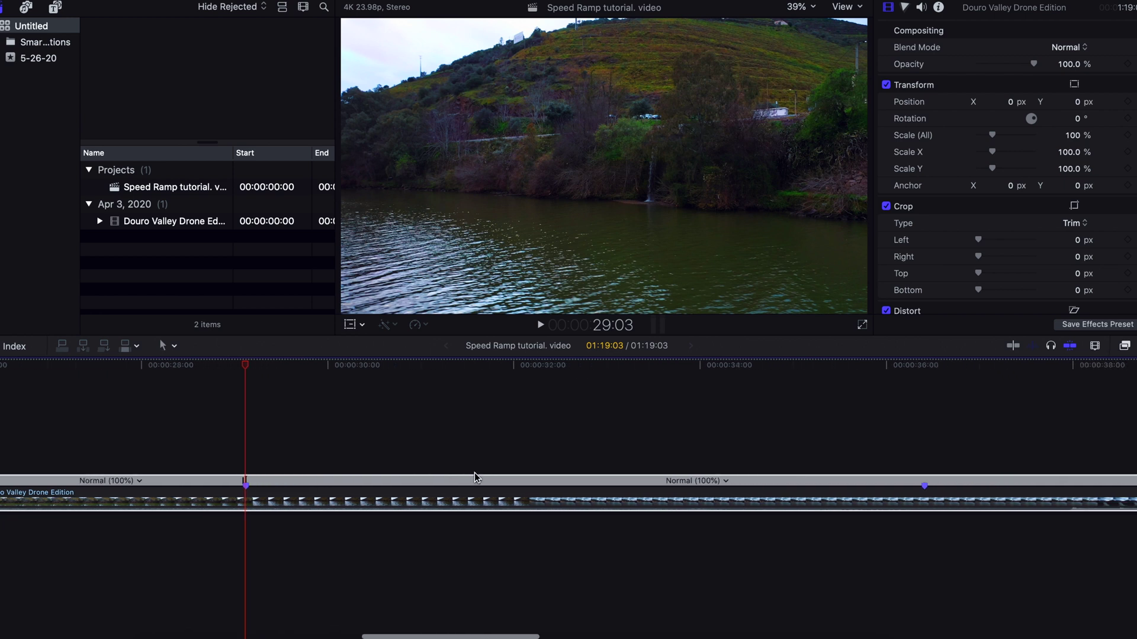
pyautogui.click(939, 431)
pyautogui.moveTo(937, 367); pyautogui.dragTo(928, 367)
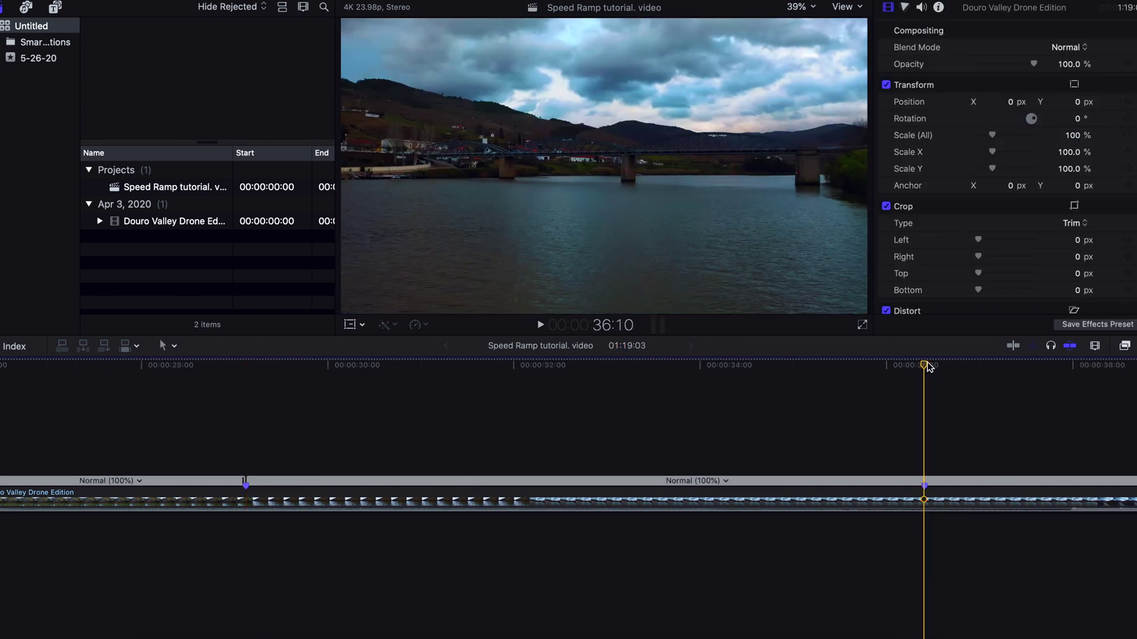
pyautogui.hotkey('shift', 'b')
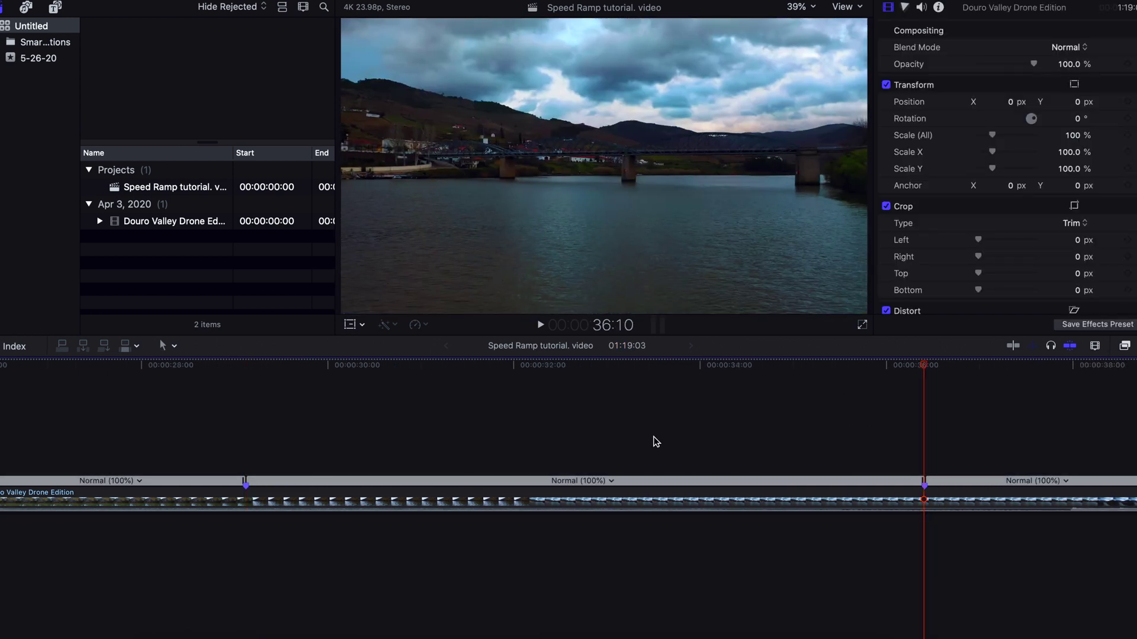
# Set the speed segment between the first and second markers to Fast 4x
pyautogui.click(611, 481)
pyautogui.moveTo(637, 507)
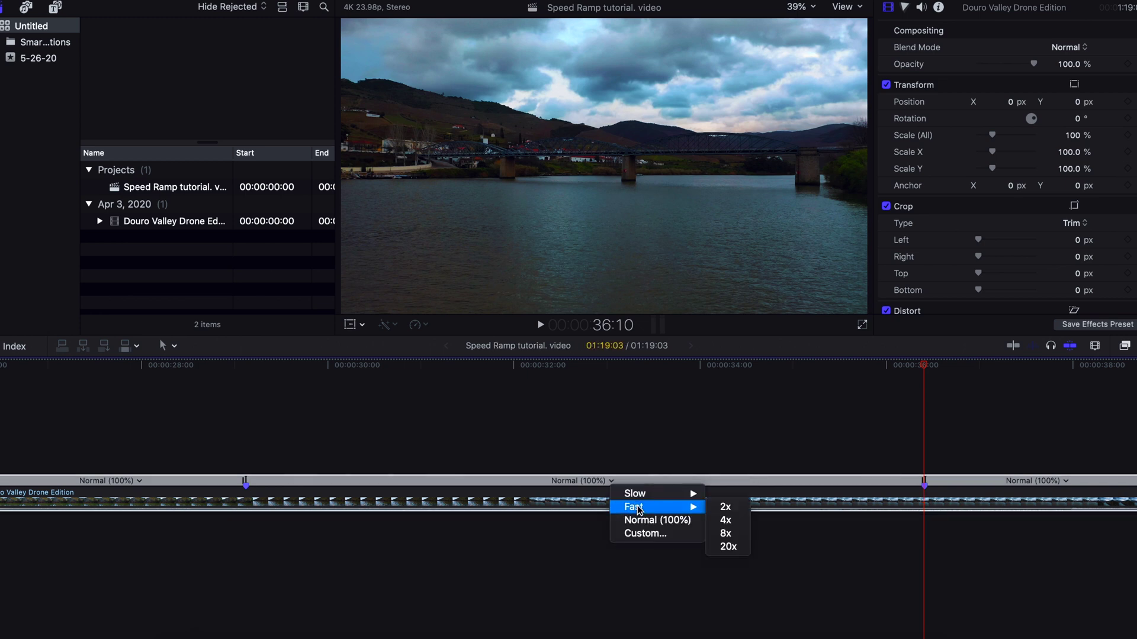
pyautogui.click(720, 520)
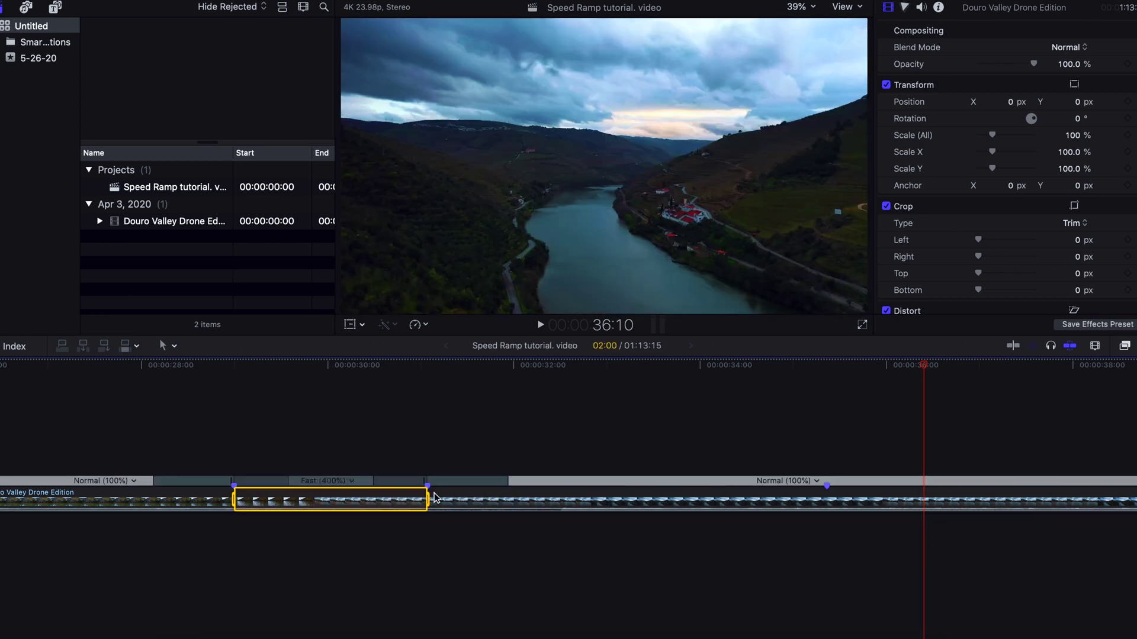
# Examine the speed transitions at both ends of the Fast 4x segment up close
pyautogui.hscroll(-2, 435, 497)
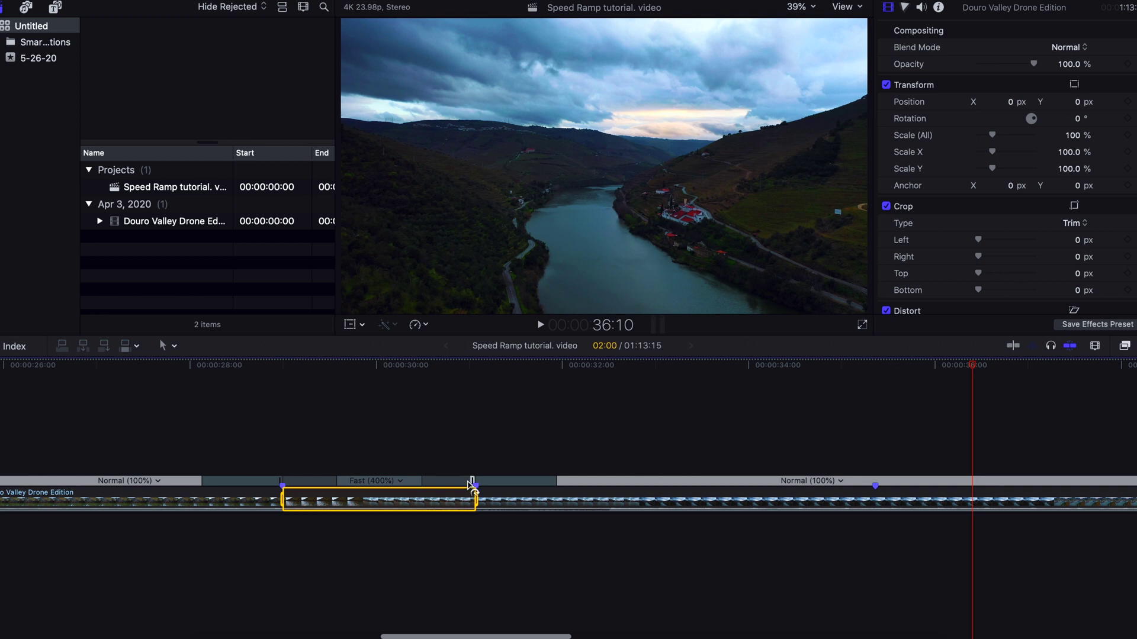
pyautogui.press('super+equal')
pyautogui.press('super+equal')
pyautogui.hscroll(-20, 467, 485)
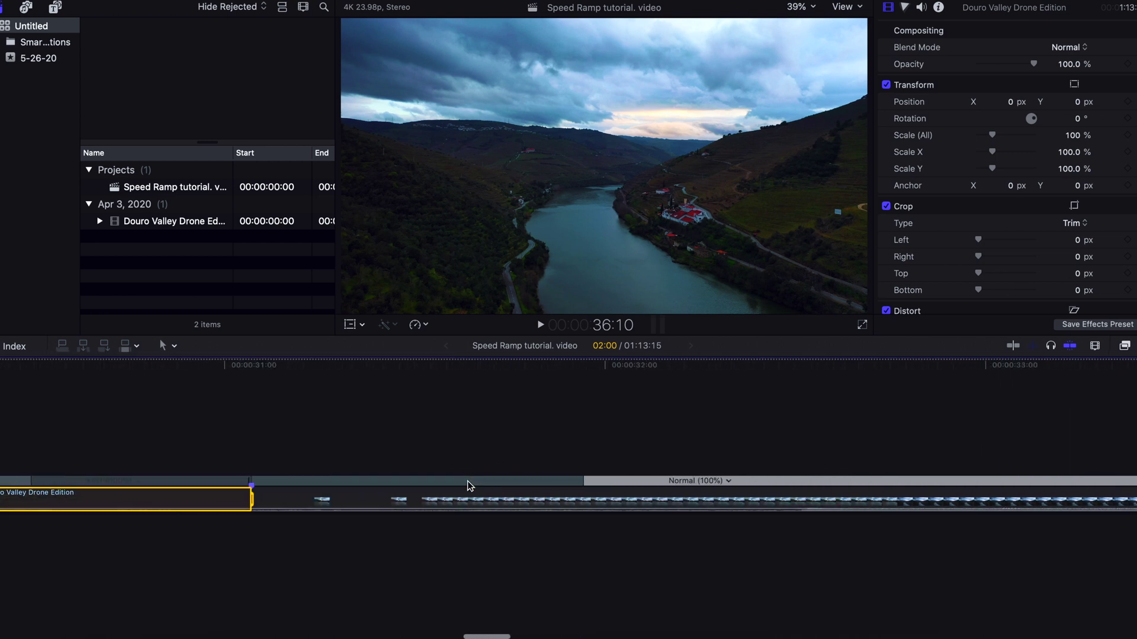
pyautogui.hscroll(-9, 470, 485)
pyautogui.moveTo(250, 483)
pyautogui.mouseDown()
pyautogui.moveTo(393, 477)
pyautogui.moveTo(233, 480)
pyautogui.mouseUp()
pyautogui.hscroll(-6, 233, 483)
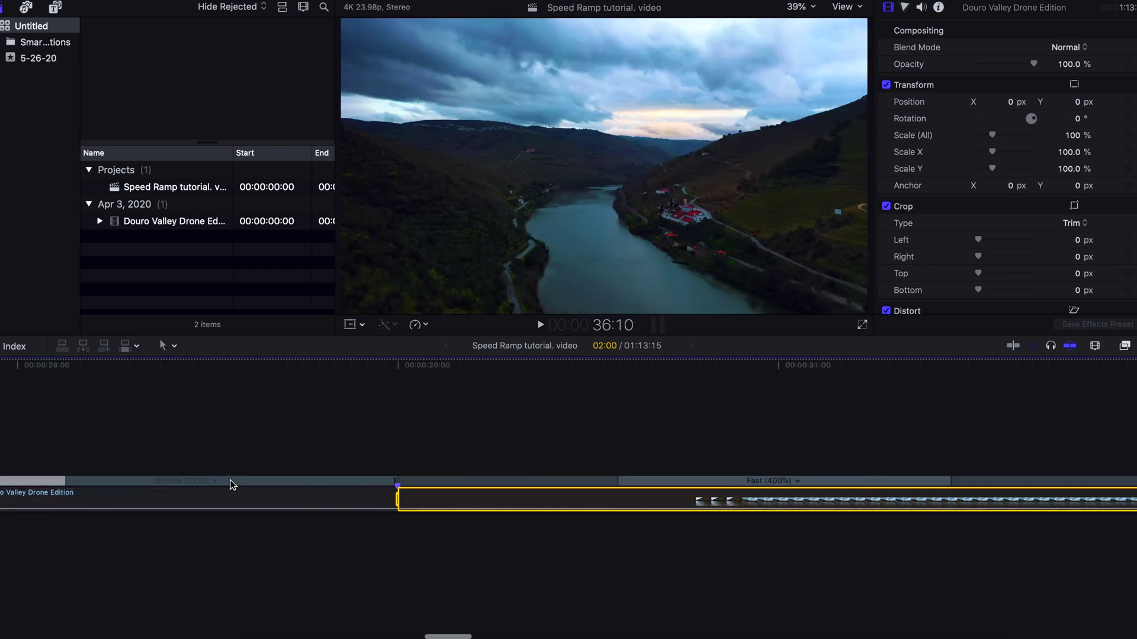
pyautogui.press('super+minus')
pyautogui.hscroll(-5, 232, 485)
pyautogui.press('super+minus')
pyautogui.press('super+minus')
# Play the clip from 27:16 through the Fast 4x segment to review the speed ramp
pyautogui.click(400, 417)
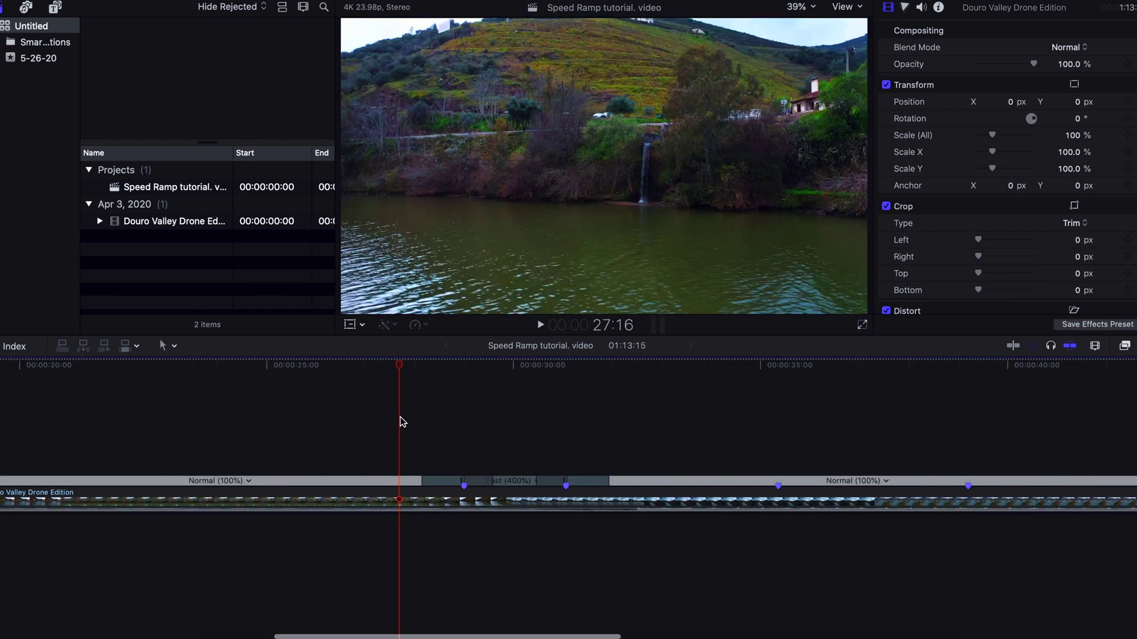
pyautogui.press('space')
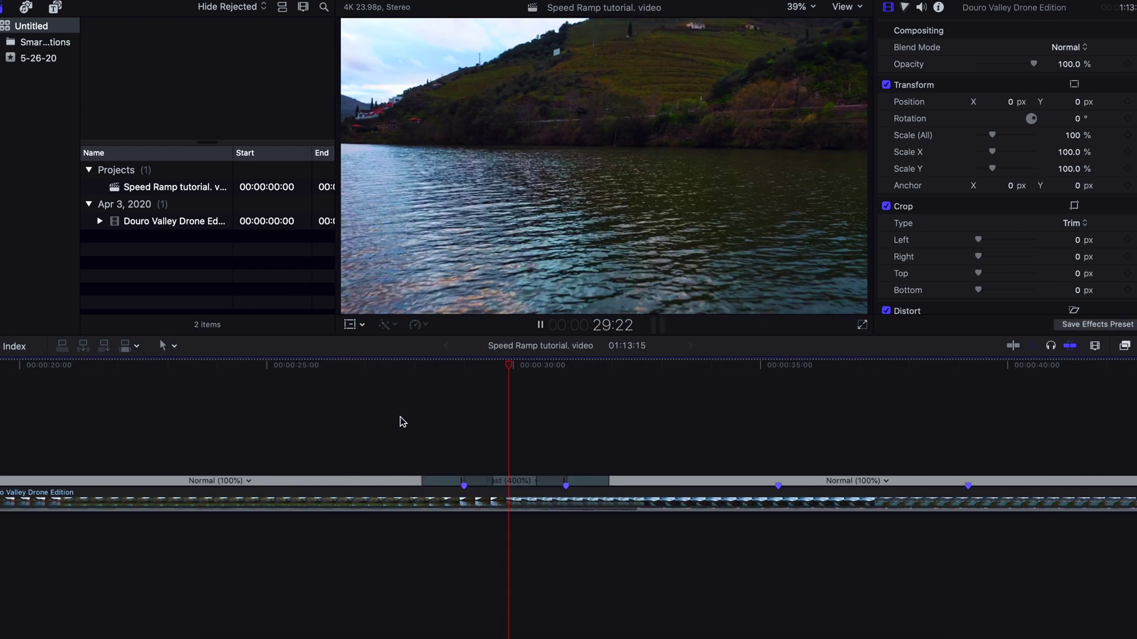
pyautogui.click(407, 423)
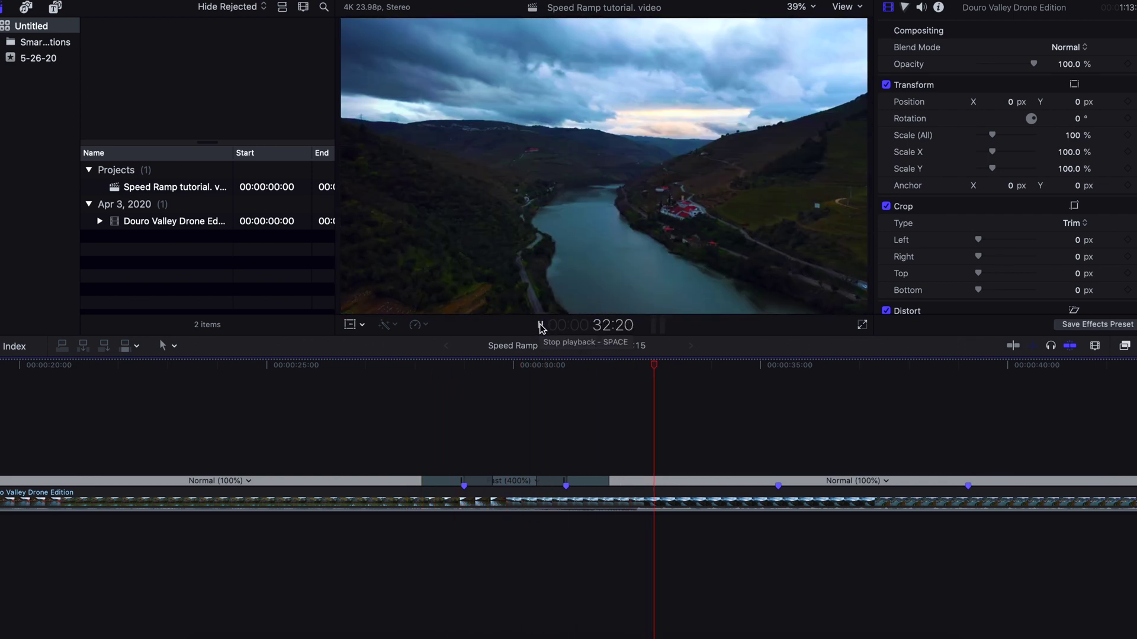
pyautogui.click(541, 326)
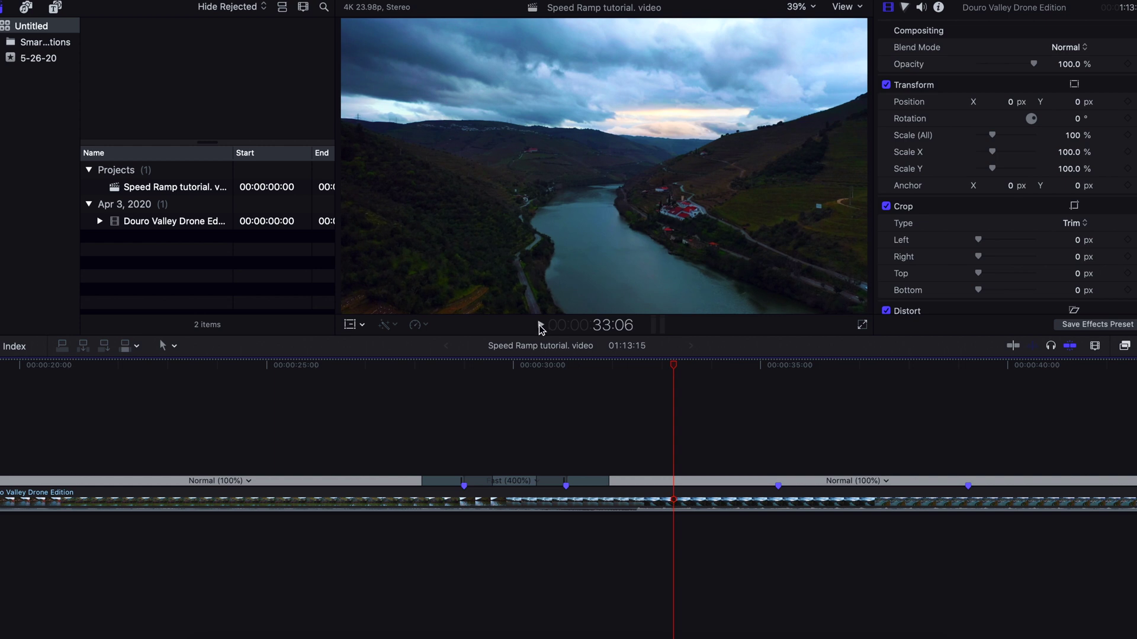
# Apply Blade Speed to the drone clip at the third marker, 35:08
pyautogui.hscroll(5, 665, 378)
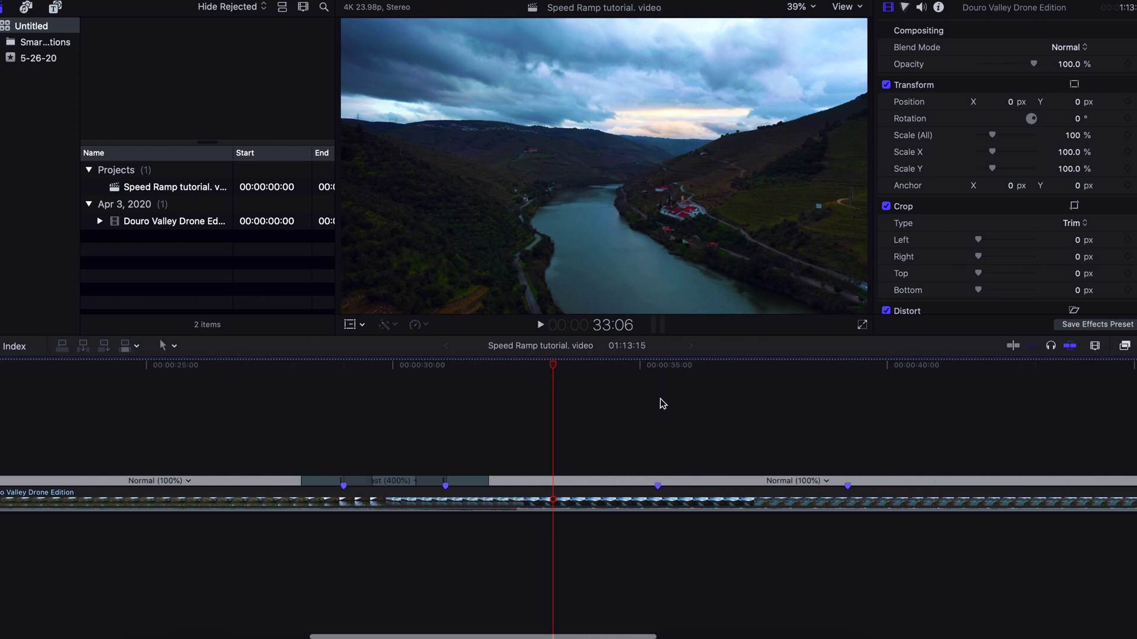
pyautogui.click(657, 401)
pyautogui.click(655, 501)
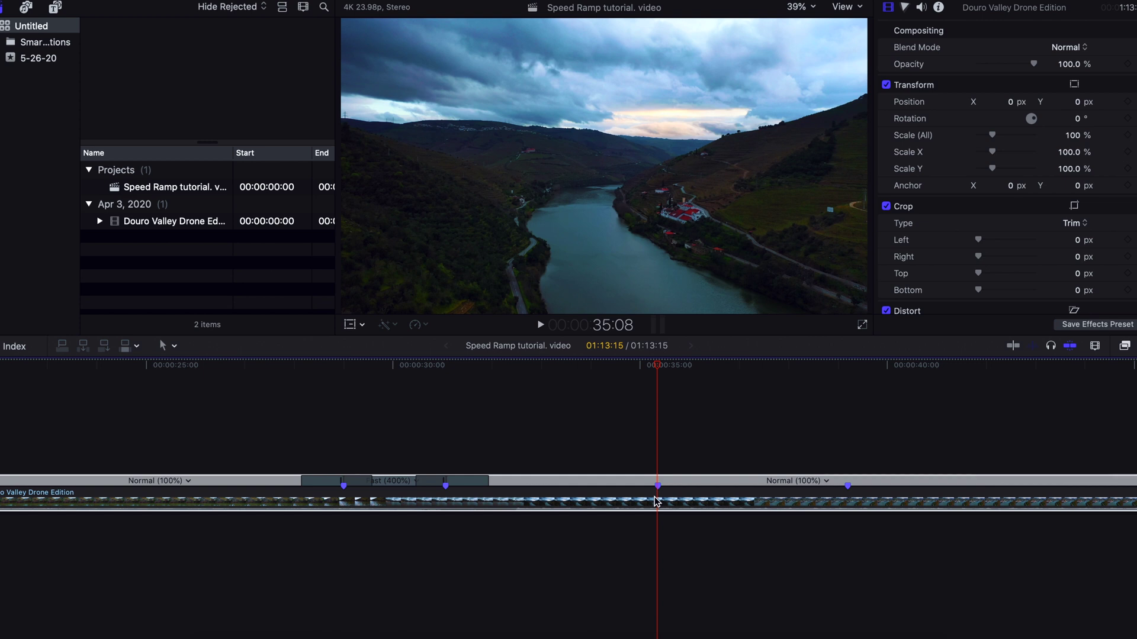
pyautogui.hotkey('shift', 'b')
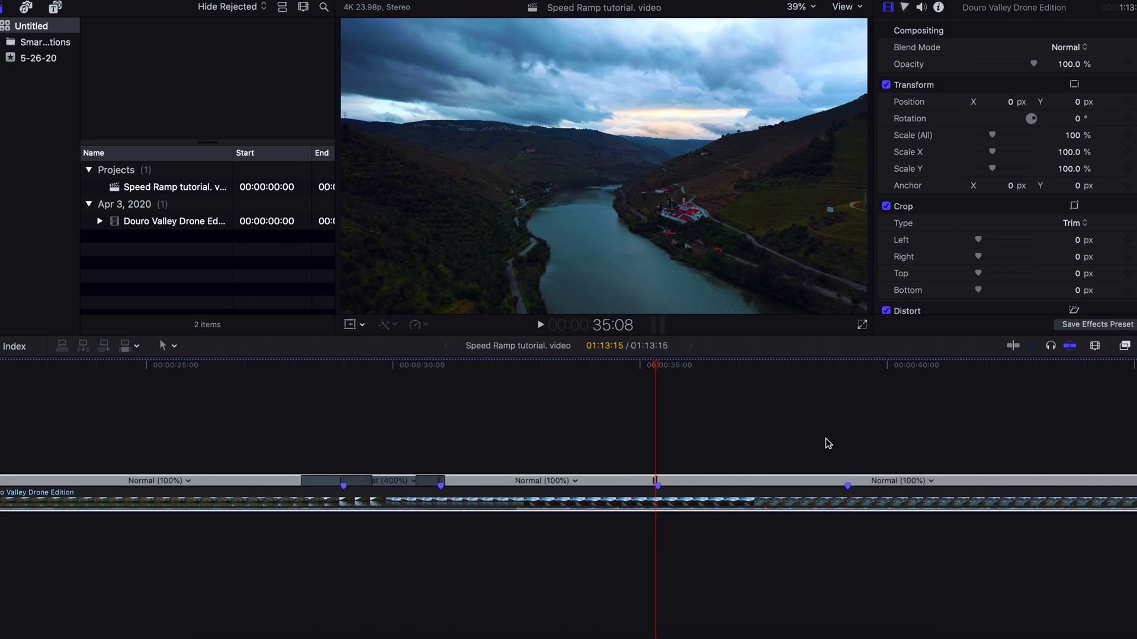
# Apply Blade Speed to the drone clip at the fourth marker, 39:04
pyautogui.click(847, 437)
pyautogui.click(841, 501)
pyautogui.hotkey('shift', 'b')
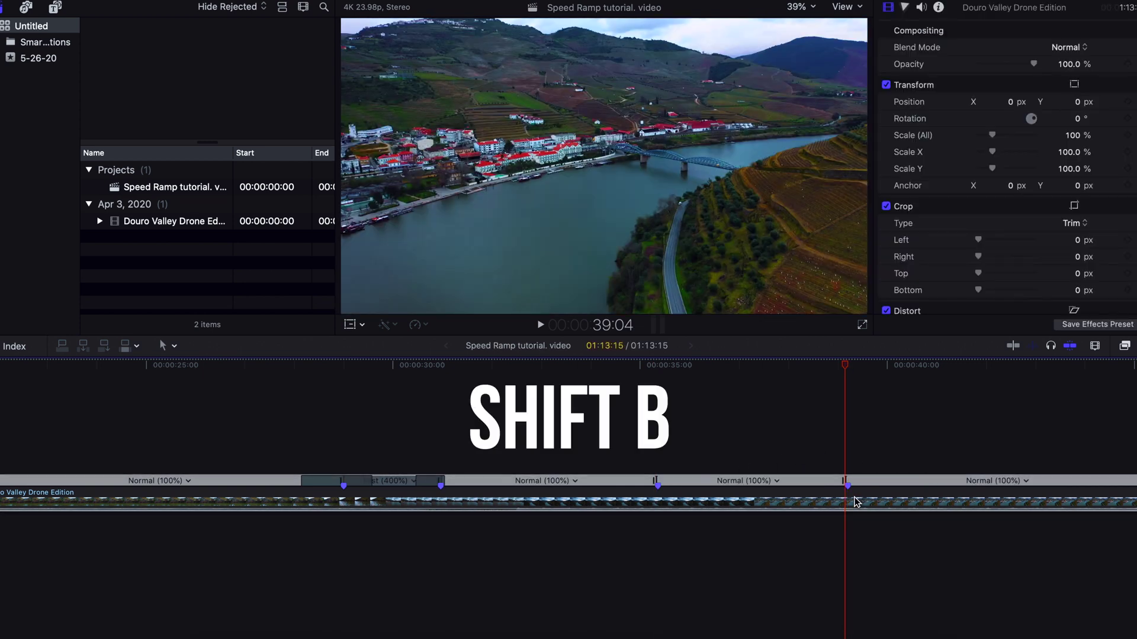
# Shorten the speed segment between the third and fourth markers by hand to about Fast 121%
pyautogui.click(776, 480)
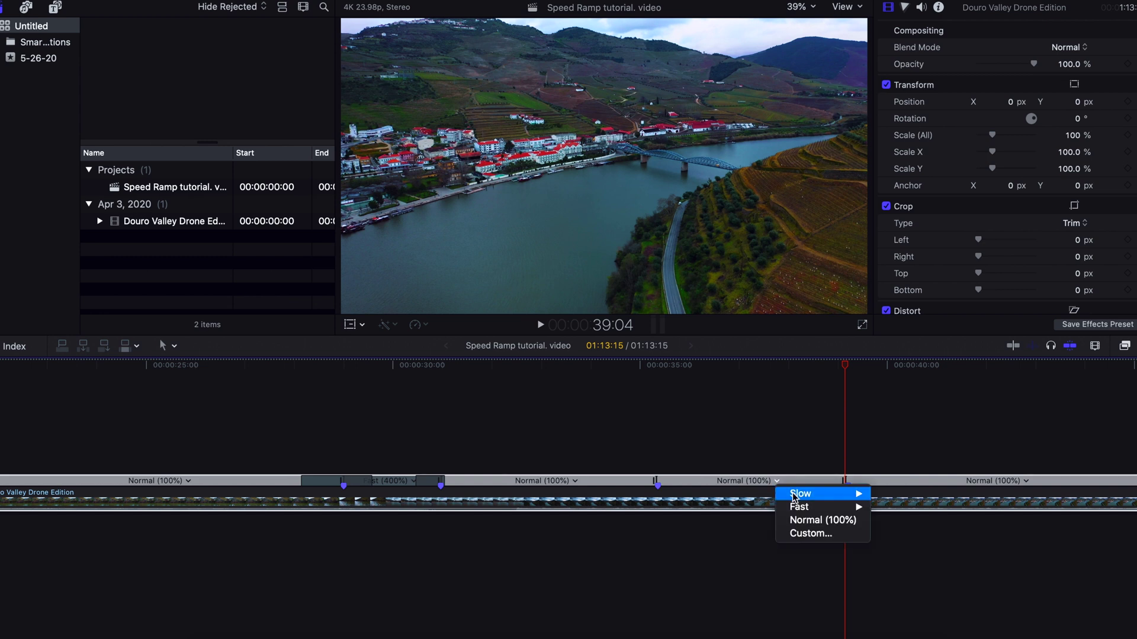
pyautogui.click(808, 534)
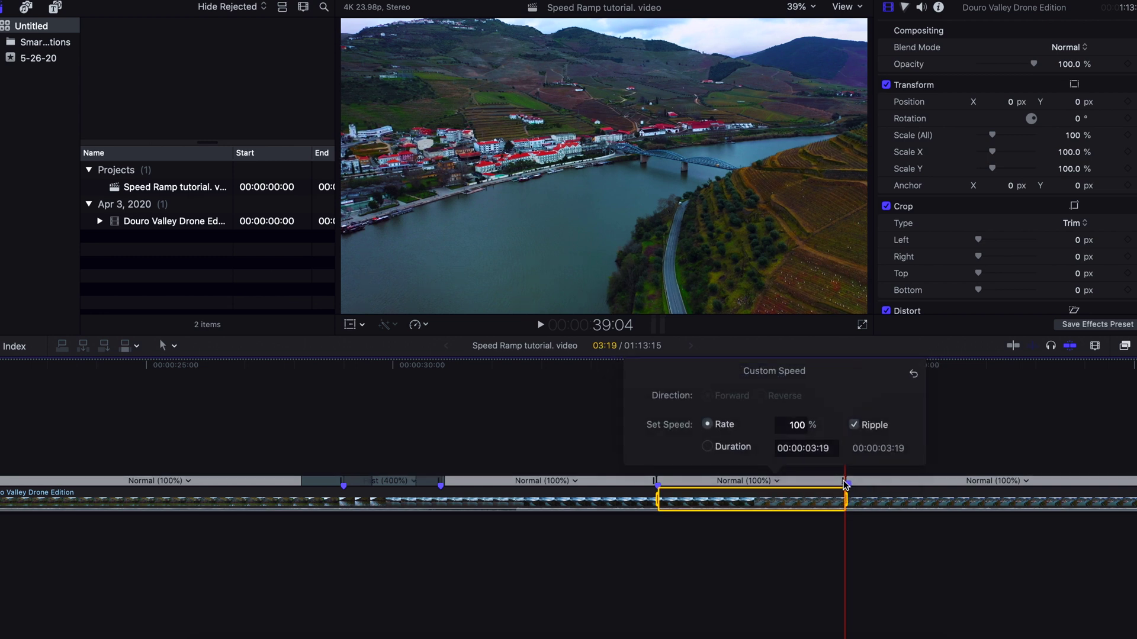
pyautogui.moveTo(844, 480); pyautogui.dragTo(835, 482)
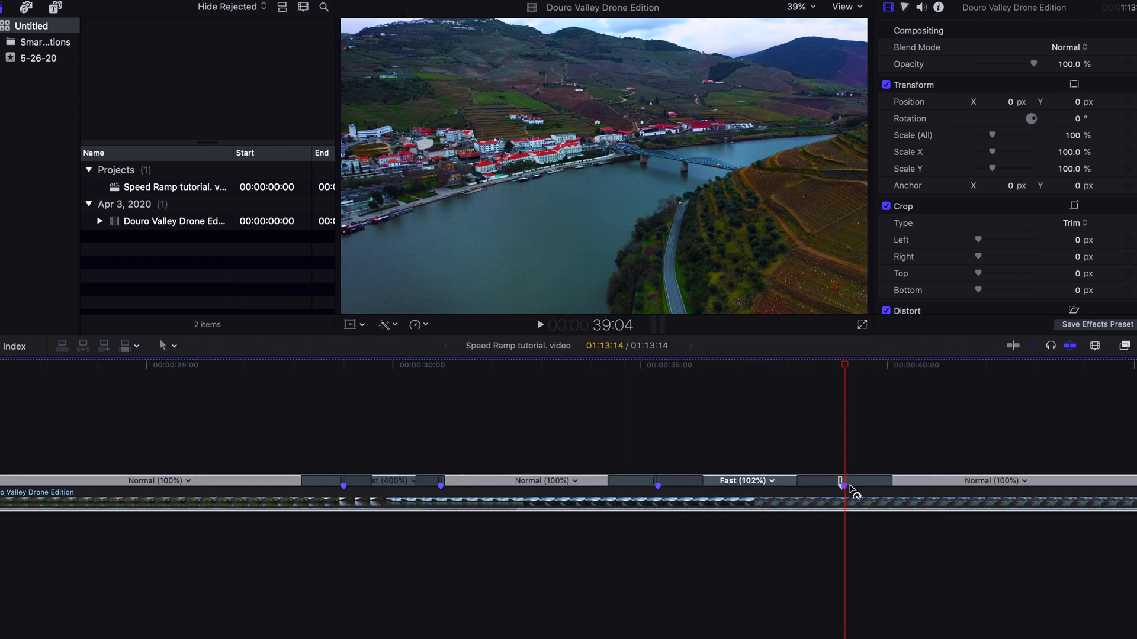
pyautogui.moveTo(693, 490); pyautogui.dragTo(551, 474)
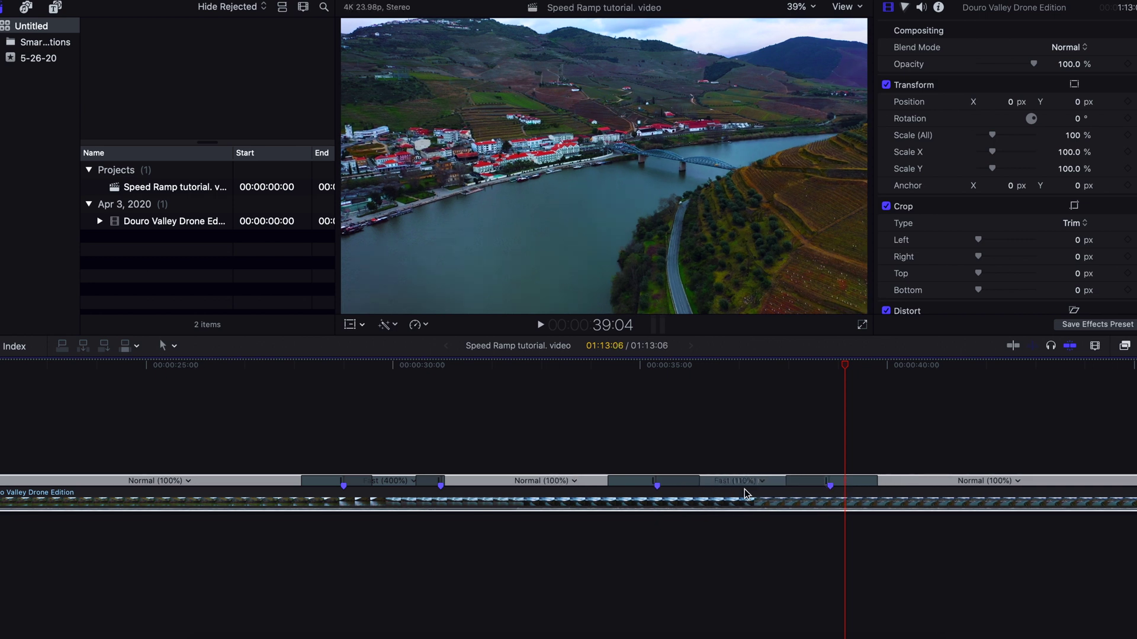
pyautogui.click(829, 483)
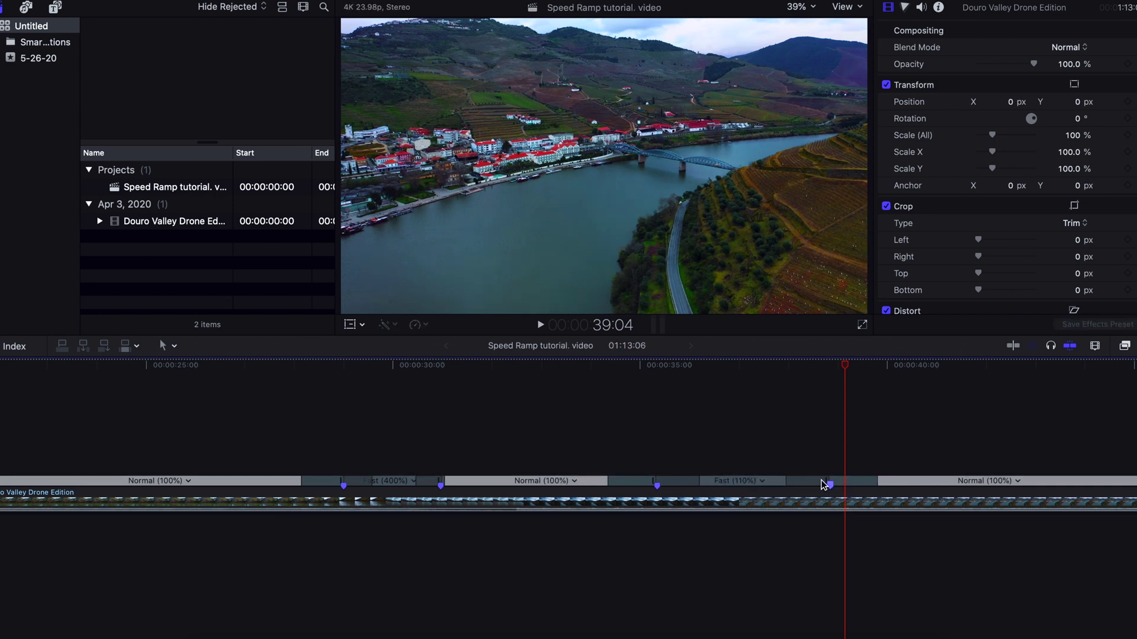
pyautogui.scroll(1, 786, 484)
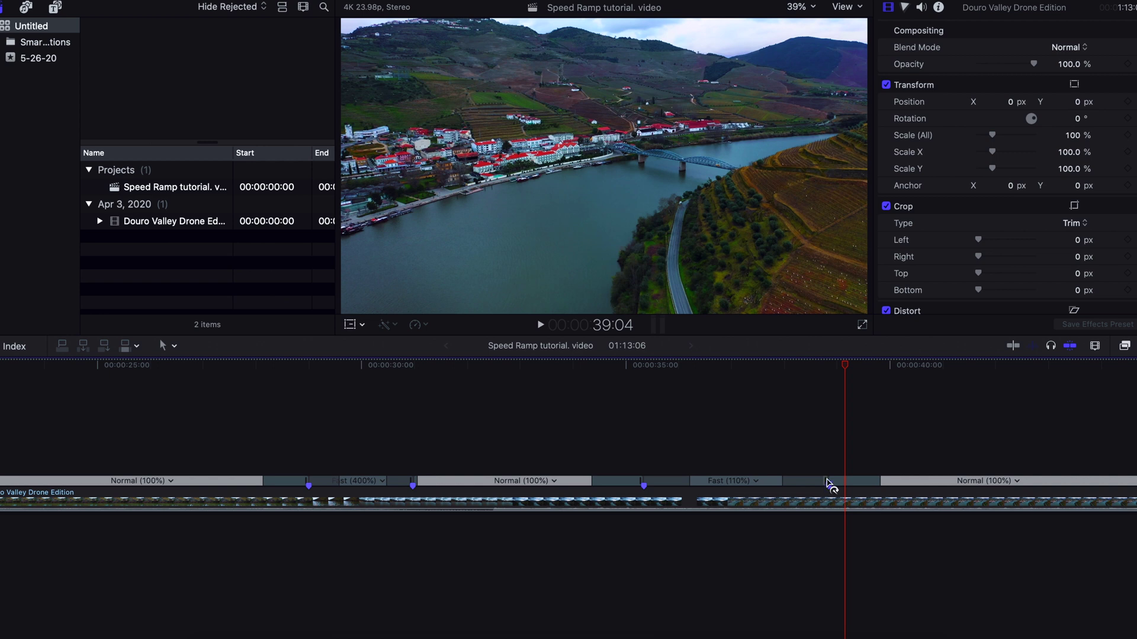
pyautogui.moveTo(809, 481); pyautogui.dragTo(612, 478)
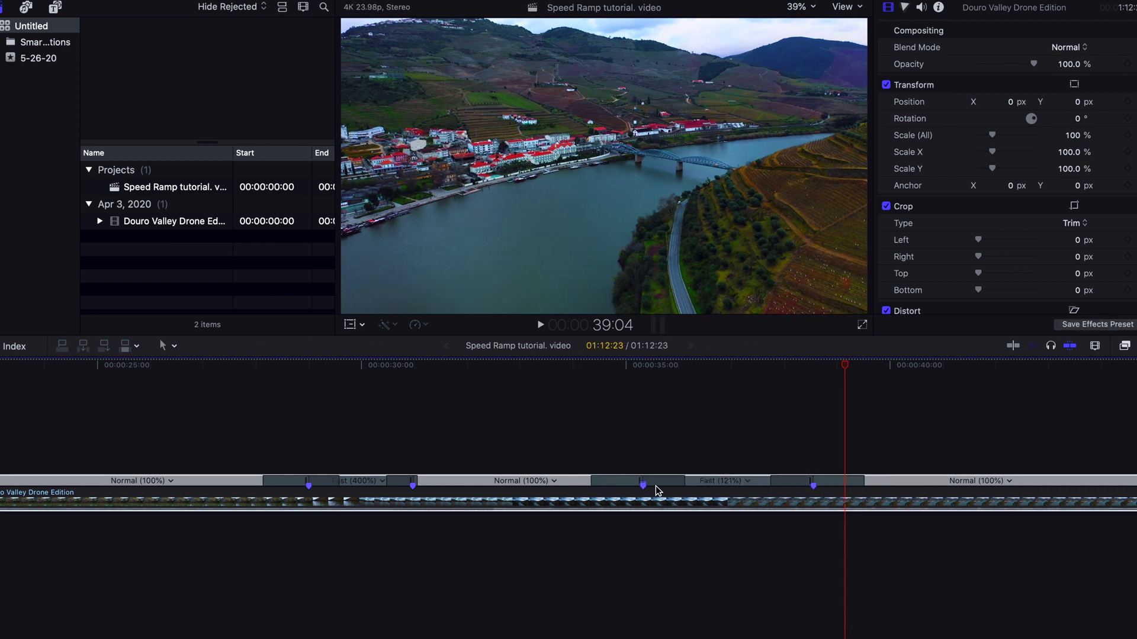
# Set the speed segment between the third and fourth markers to the Fast 8x preset (800%)
pyautogui.click(748, 481)
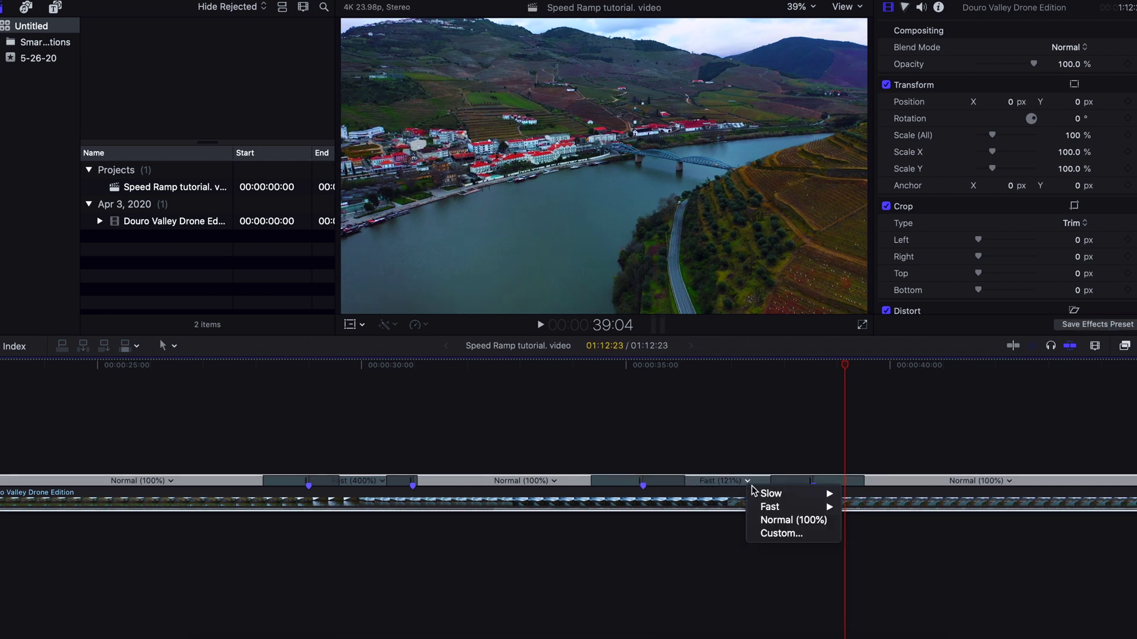
pyautogui.moveTo(765, 508)
pyautogui.click(860, 533)
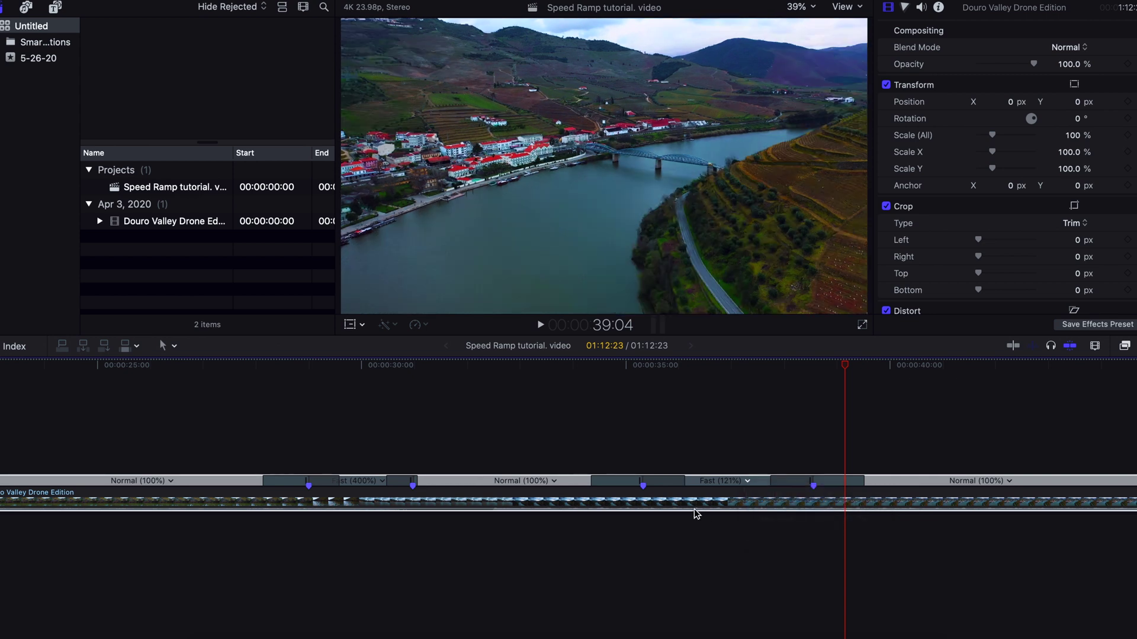
# Examine the speed transitions around the Fast 8x segment up close and play the clip through it from 34:06
pyautogui.press('super+equal')
pyautogui.press('super+equal')
pyautogui.hscroll(-4, 631, 448)
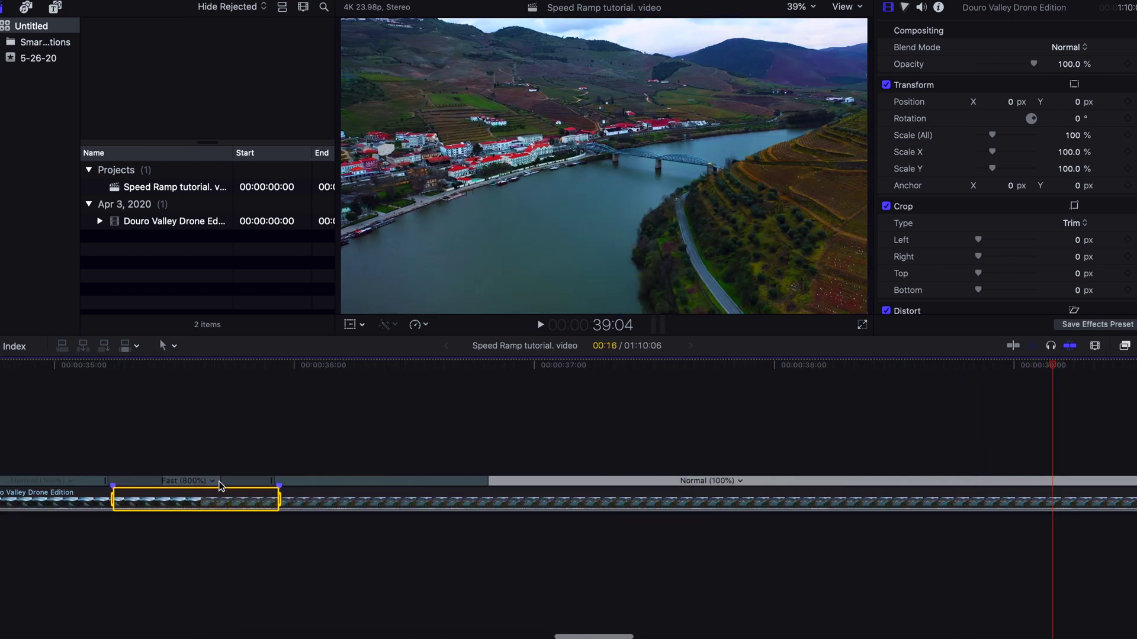
pyautogui.moveTo(218, 487); pyautogui.dragTo(152, 486)
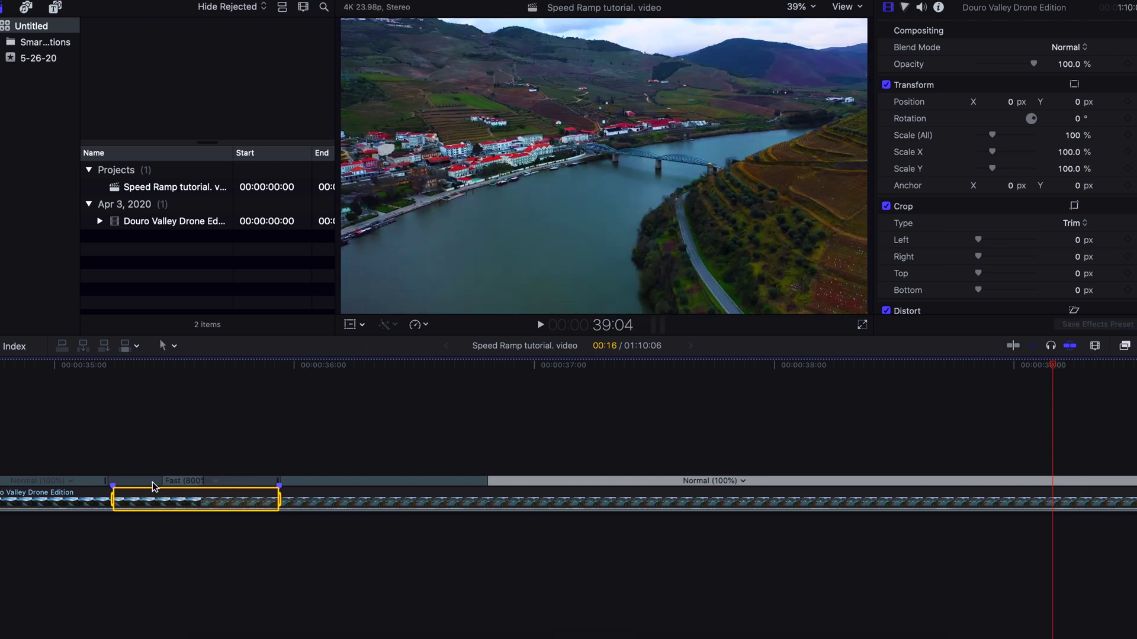
pyautogui.hscroll(-5, 116, 473)
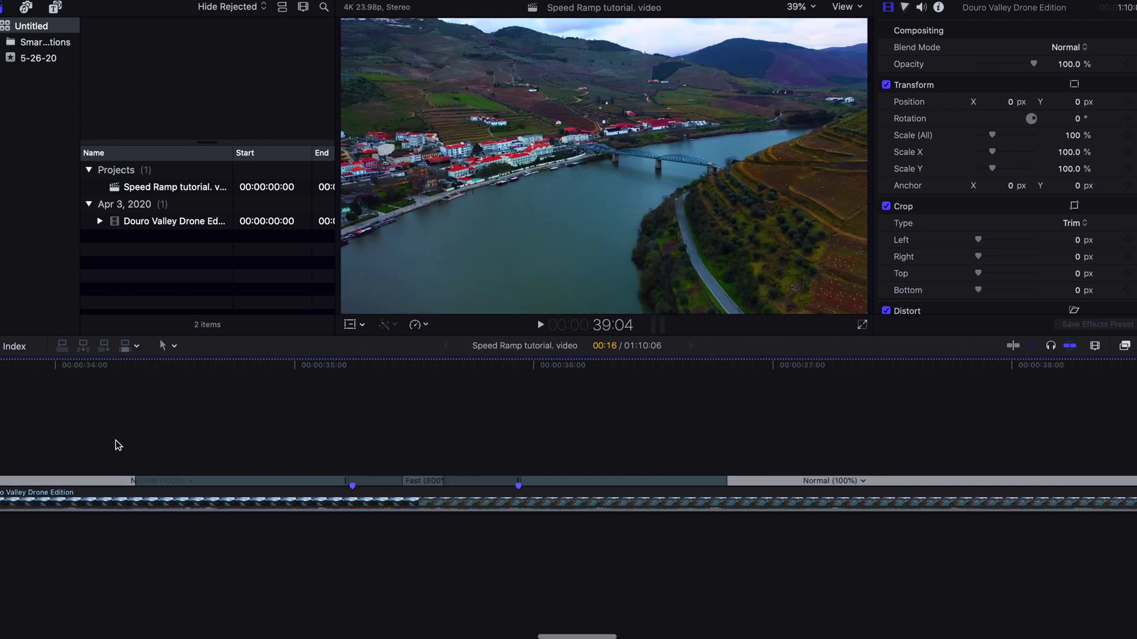
pyautogui.click(116, 444)
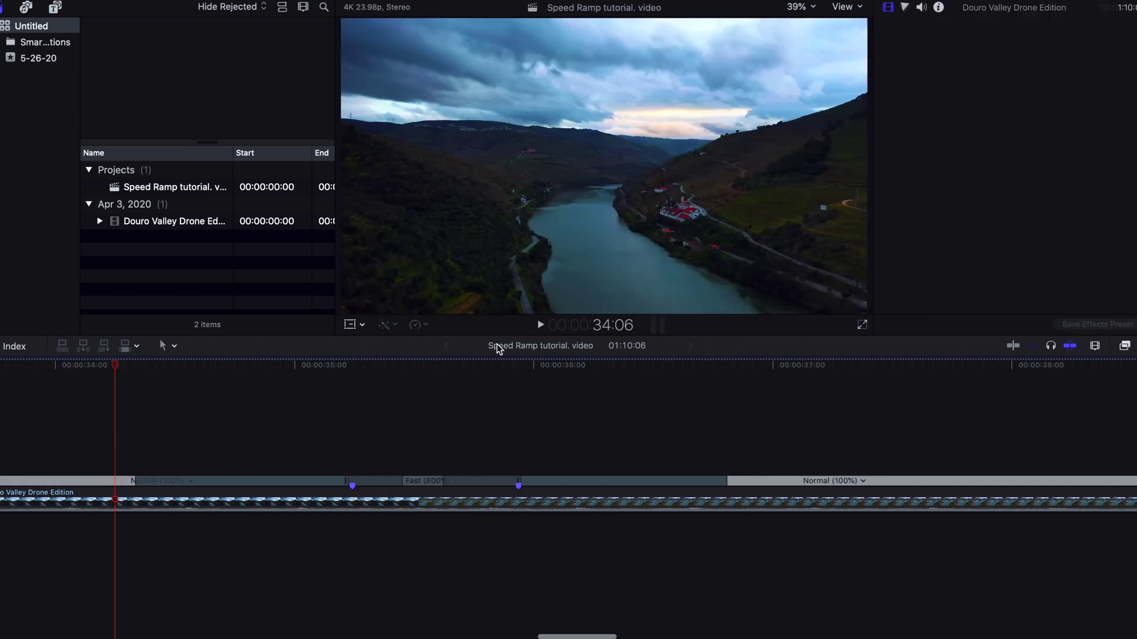
pyautogui.click(539, 325)
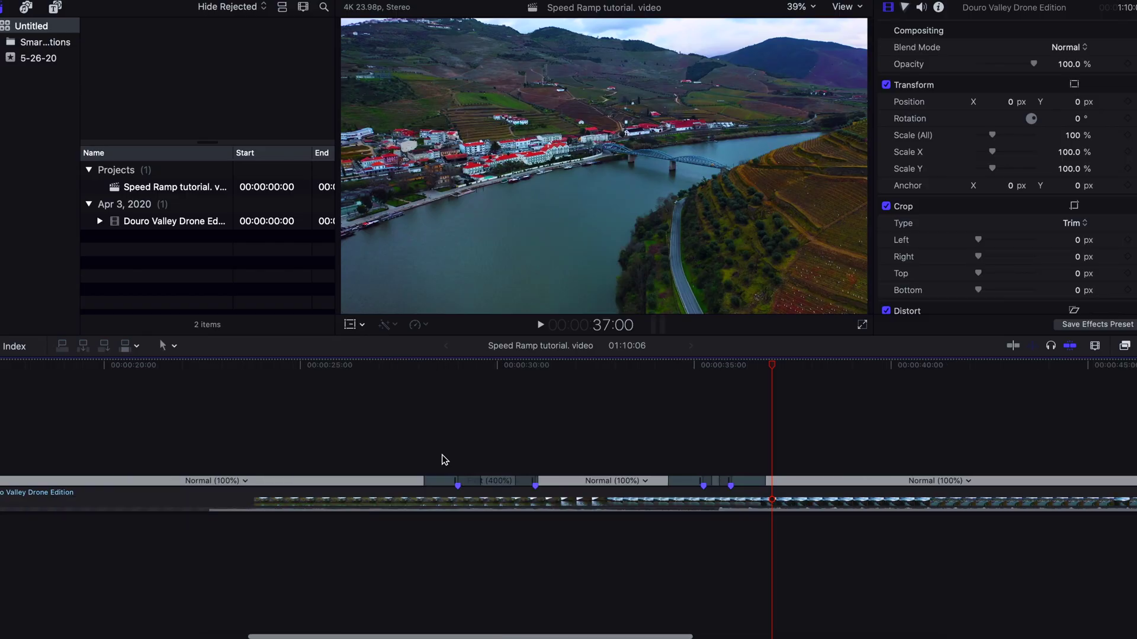
# Place the Moderate Motion Blur 2 title above the Fast 8x segment and extend it to 02:14, ending at 37:00
pyautogui.scroll(3, 442, 459)
pyautogui.scroll(-4, 444, 459)
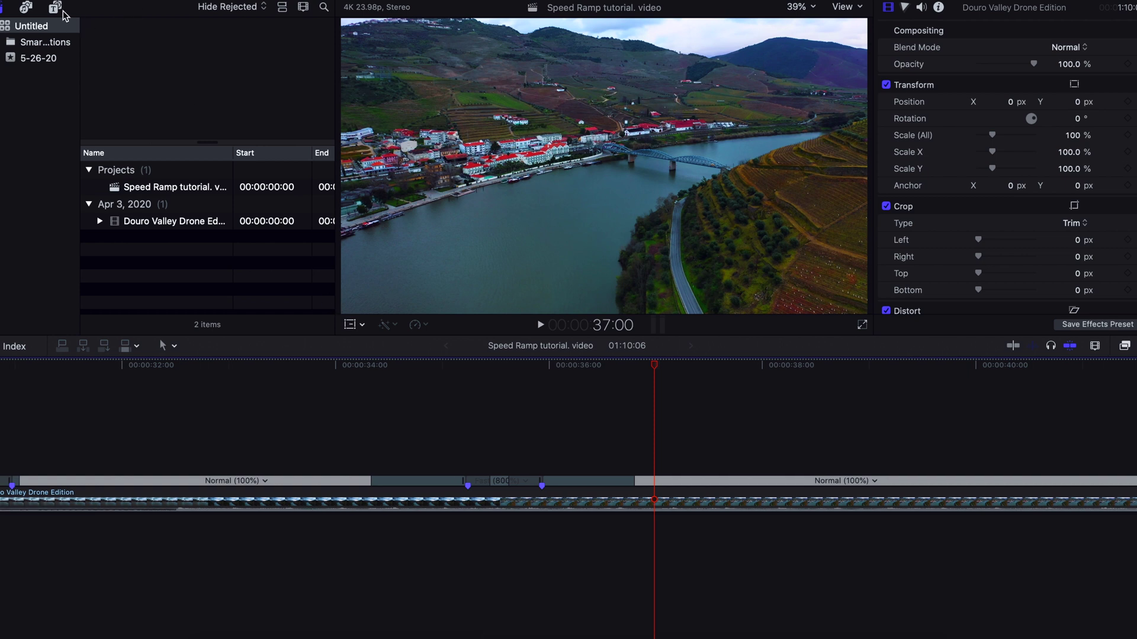
pyautogui.press('alt+super+1')
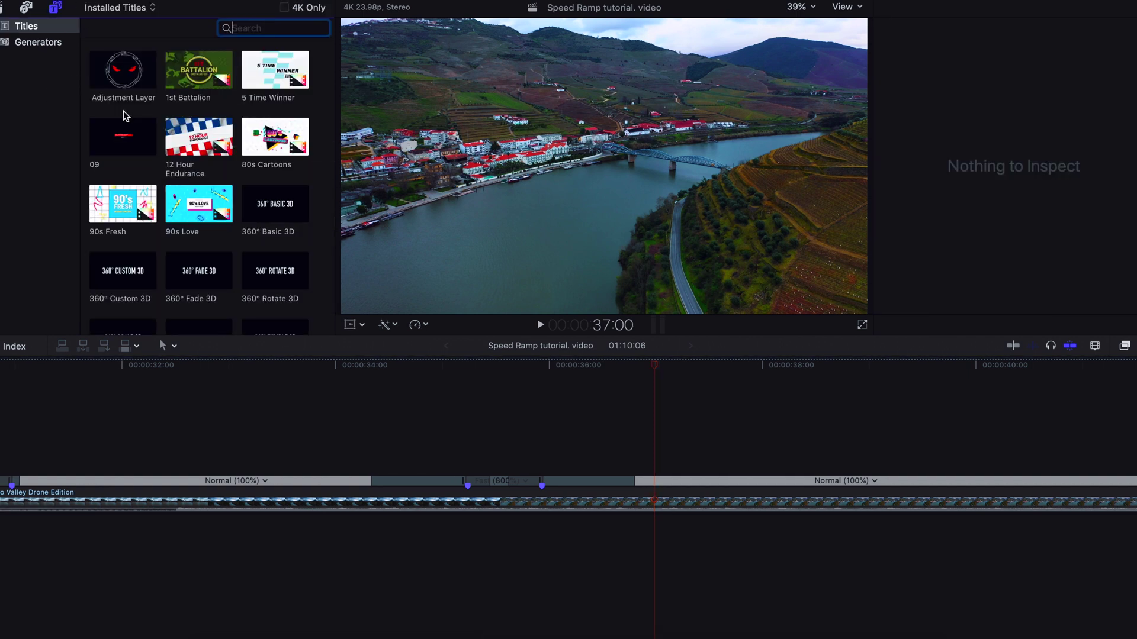
pyautogui.scroll(-10, 243, 140)
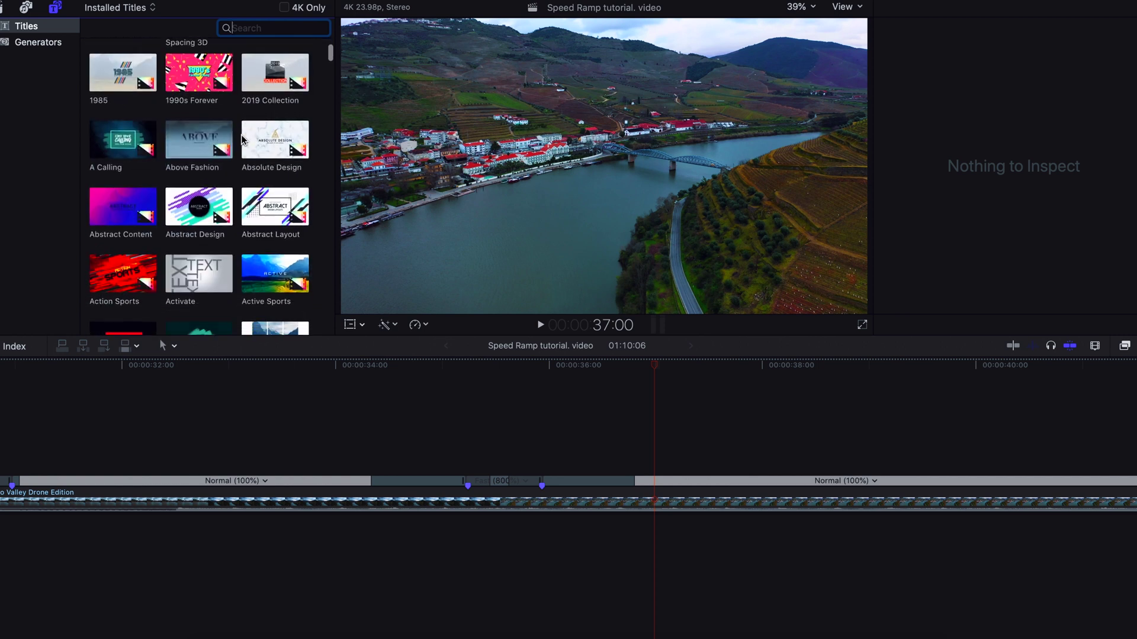
pyautogui.scroll(-10, 243, 140)
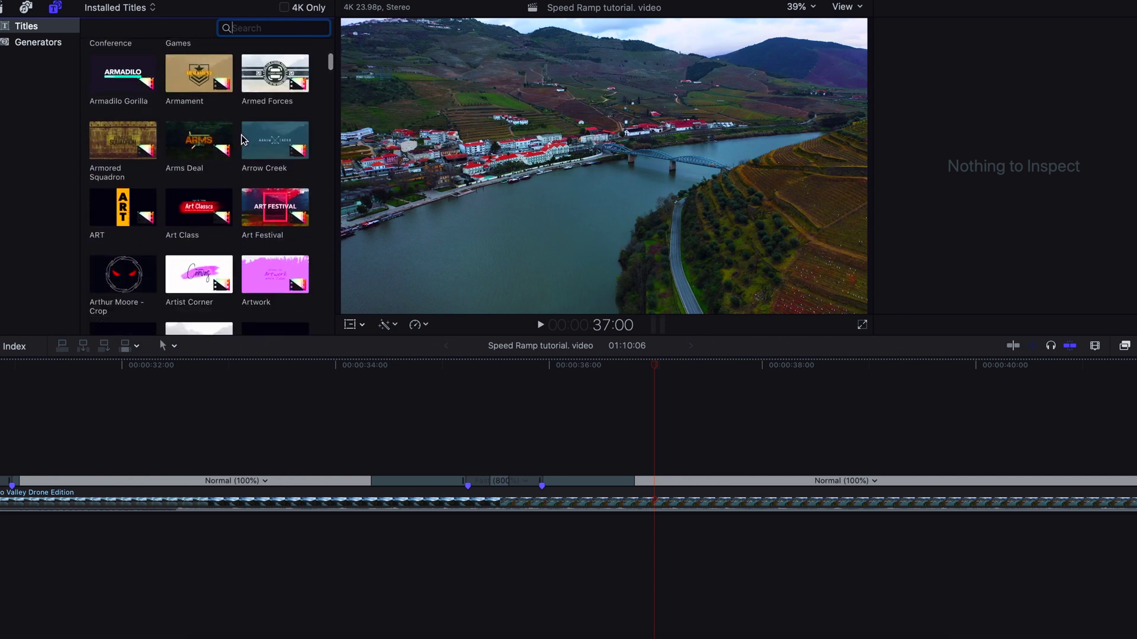
pyautogui.scroll(-10, 243, 140)
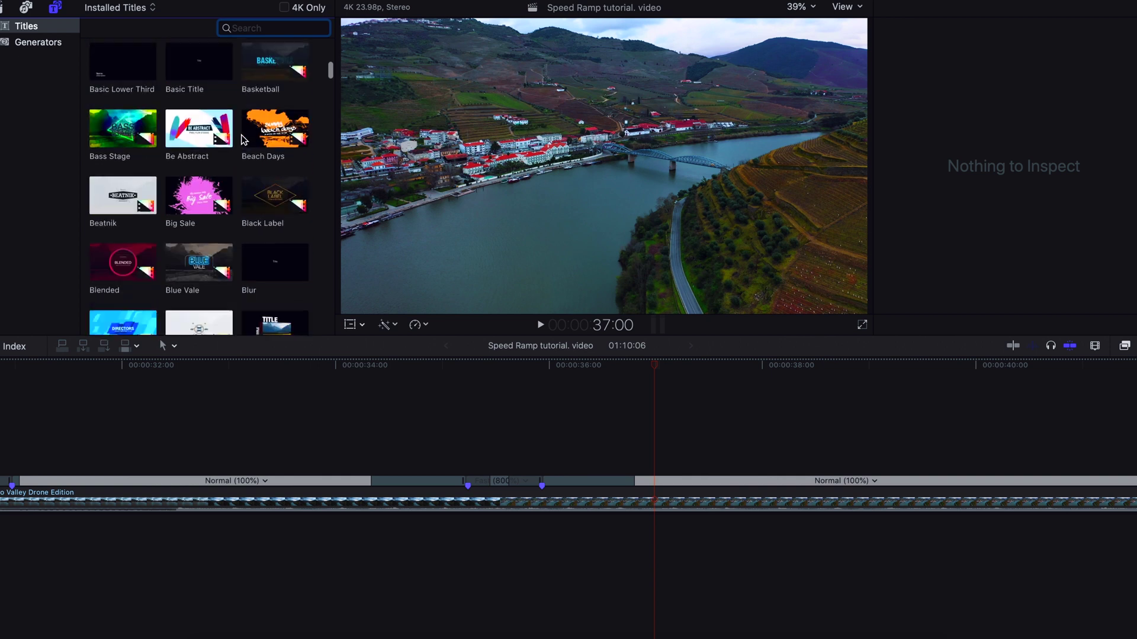
pyautogui.scroll(-10, 243, 139)
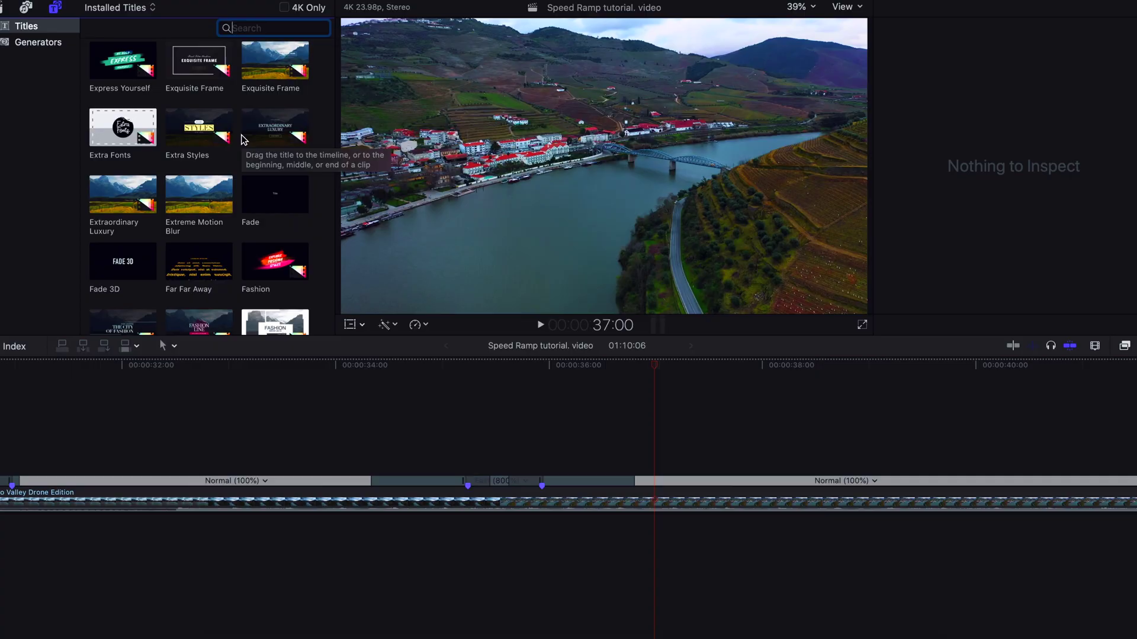
pyautogui.scroll(-3, 243, 139)
pyautogui.scroll(-8, 243, 140)
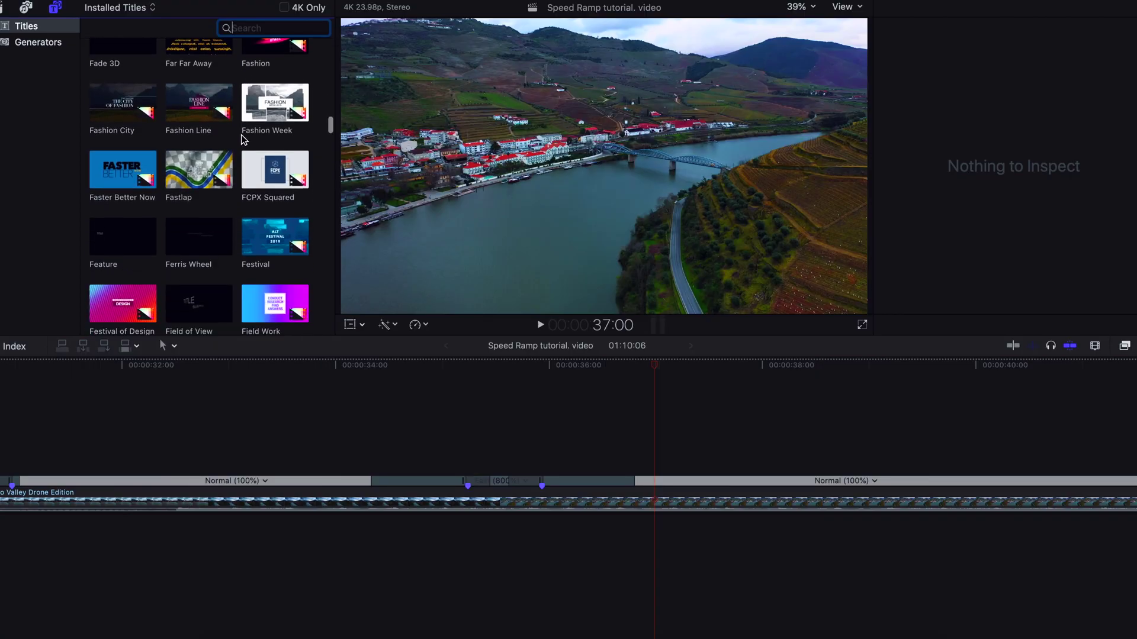
pyautogui.scroll(-10, 243, 142)
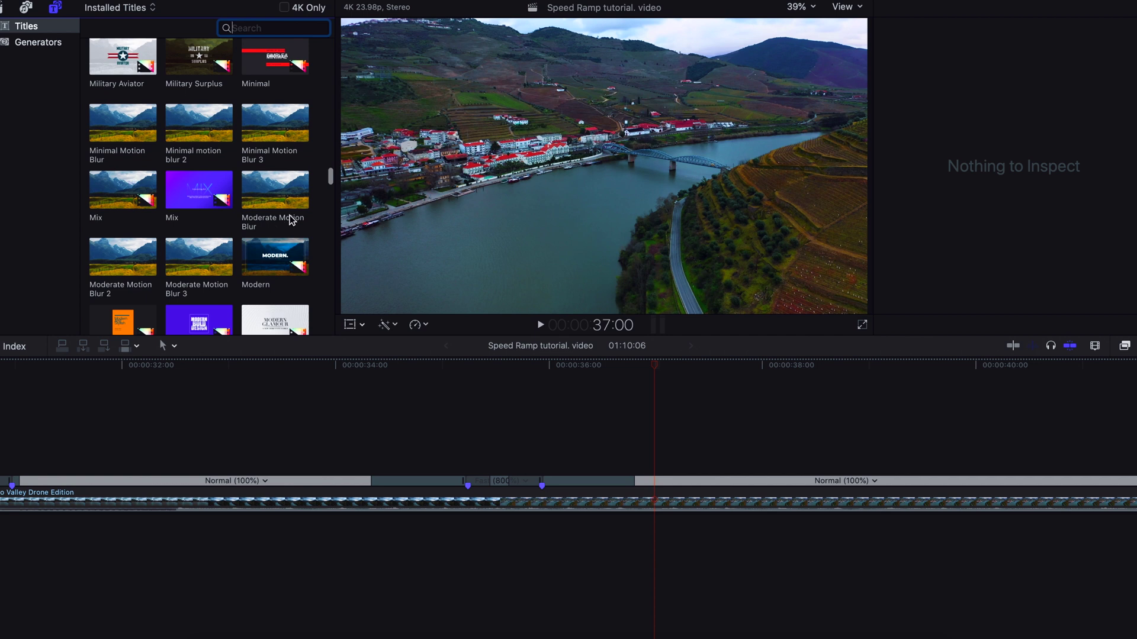
pyautogui.moveTo(148, 251); pyautogui.dragTo(380, 467)
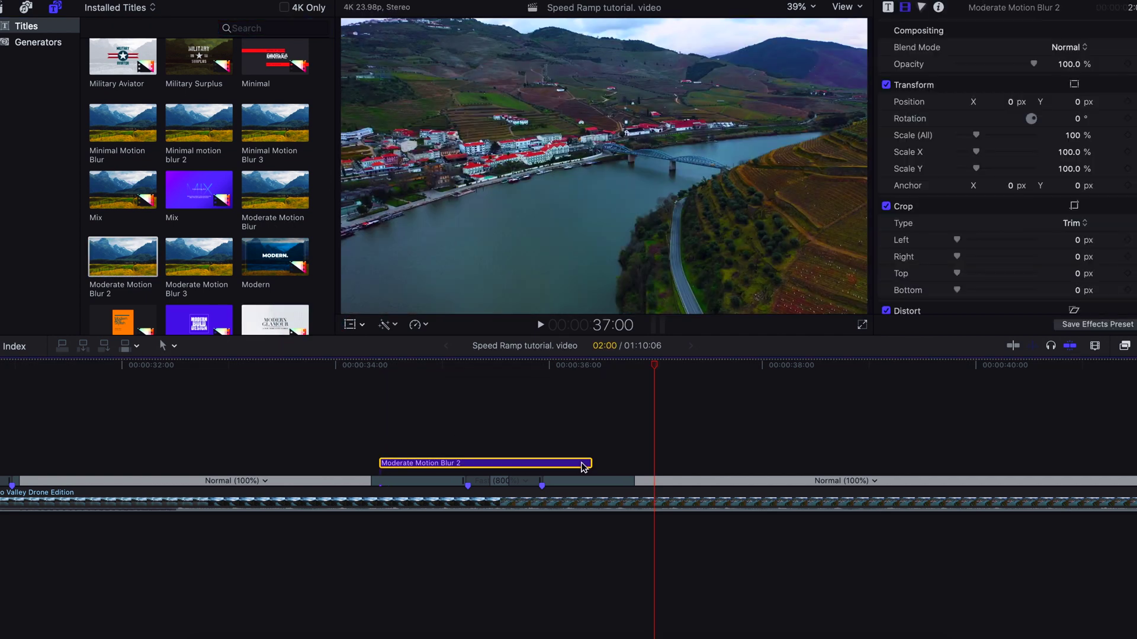
pyautogui.moveTo(589, 463); pyautogui.dragTo(651, 463)
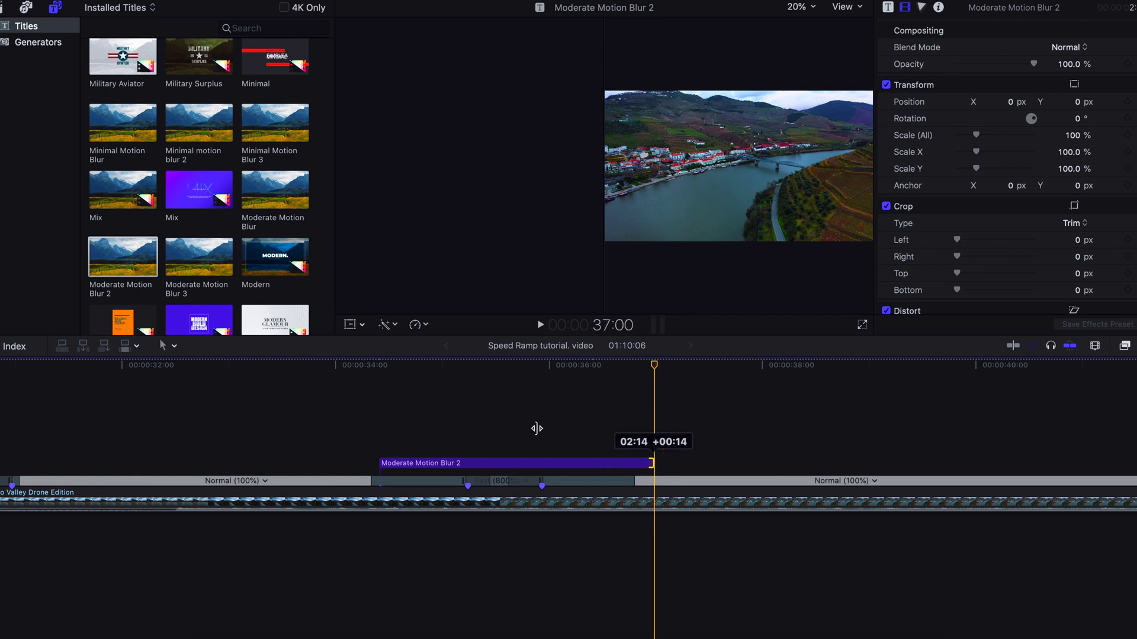
# Review the motion blur over the Fast 8x segment by playing from 34:17 and checking the frame at 35:16
pyautogui.click(490, 414)
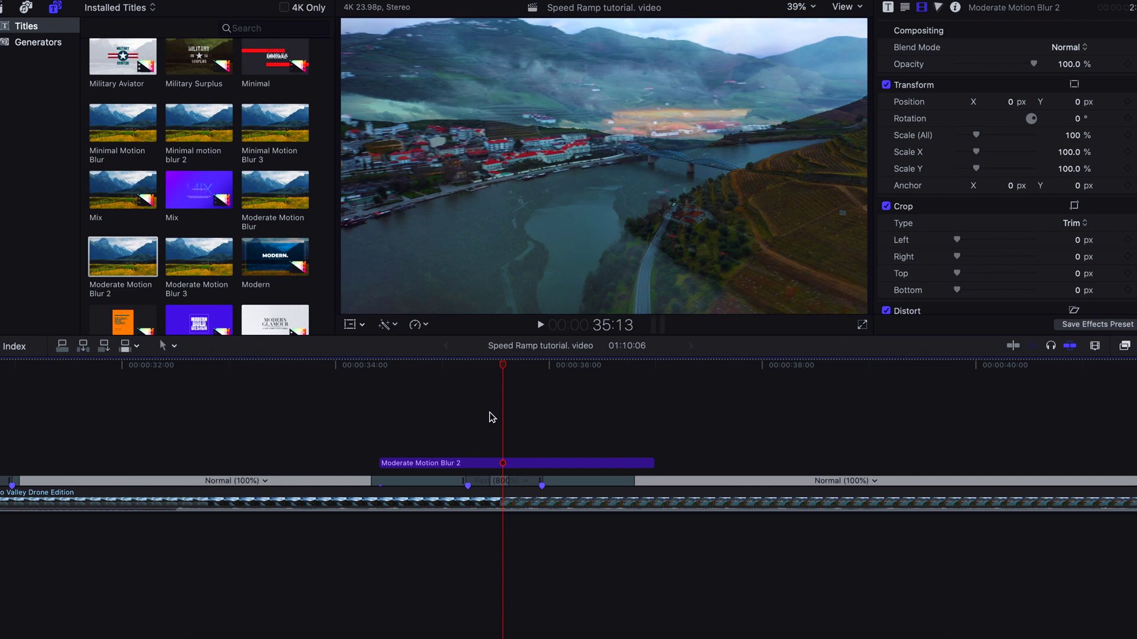
pyautogui.moveTo(502, 369); pyautogui.dragTo(414, 365)
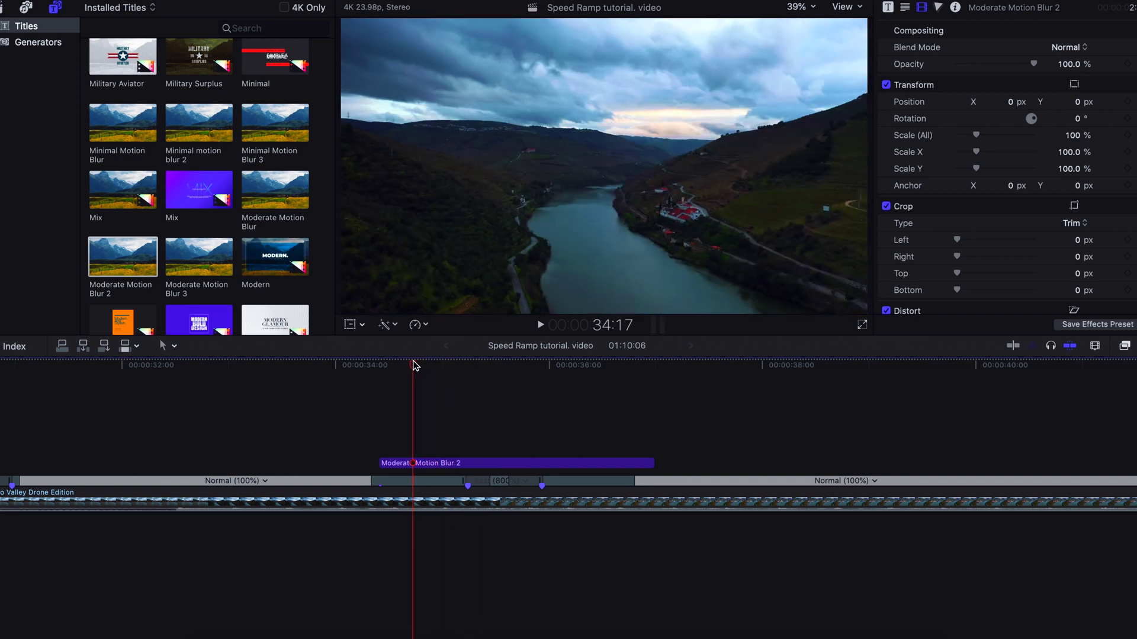
pyautogui.click(540, 326)
pyautogui.click(539, 325)
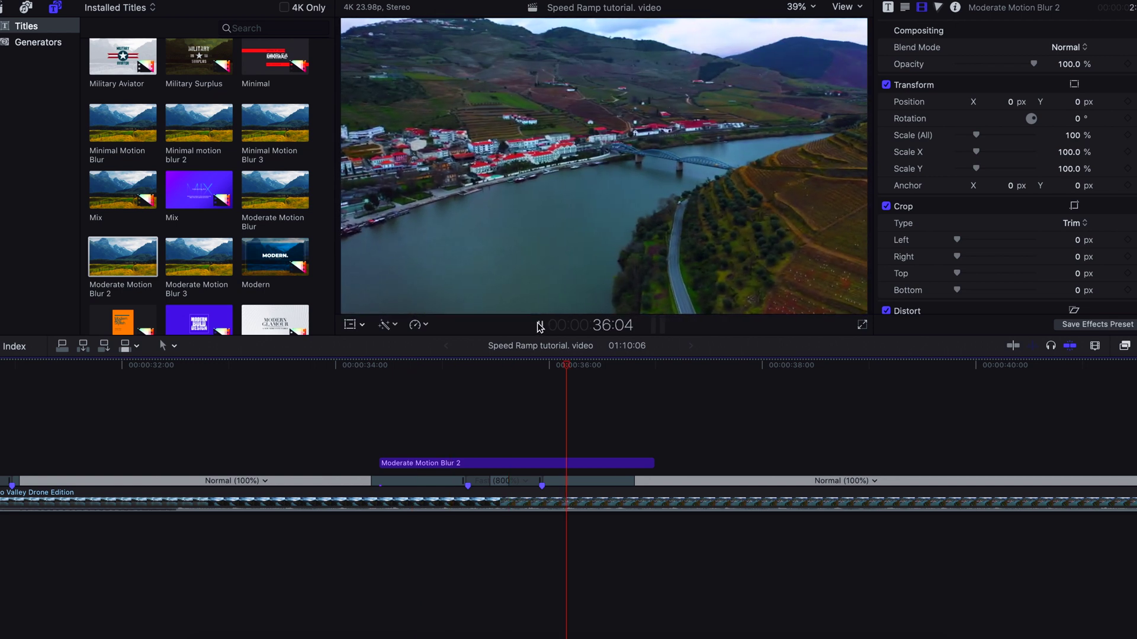
pyautogui.press('space')
pyautogui.moveTo(717, 366); pyautogui.dragTo(518, 386)
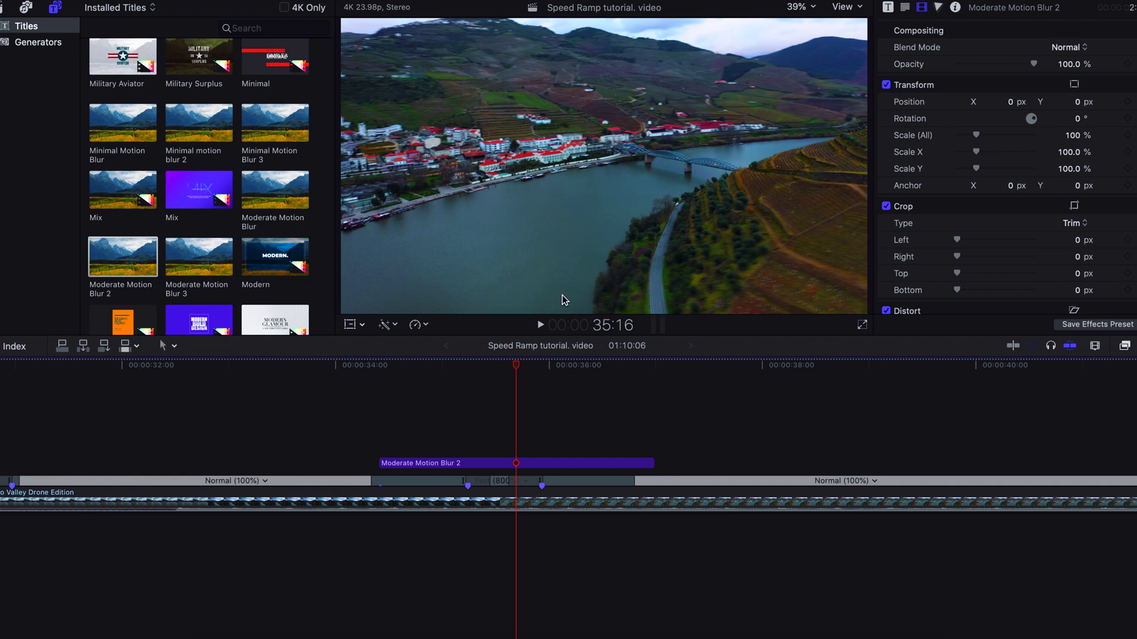